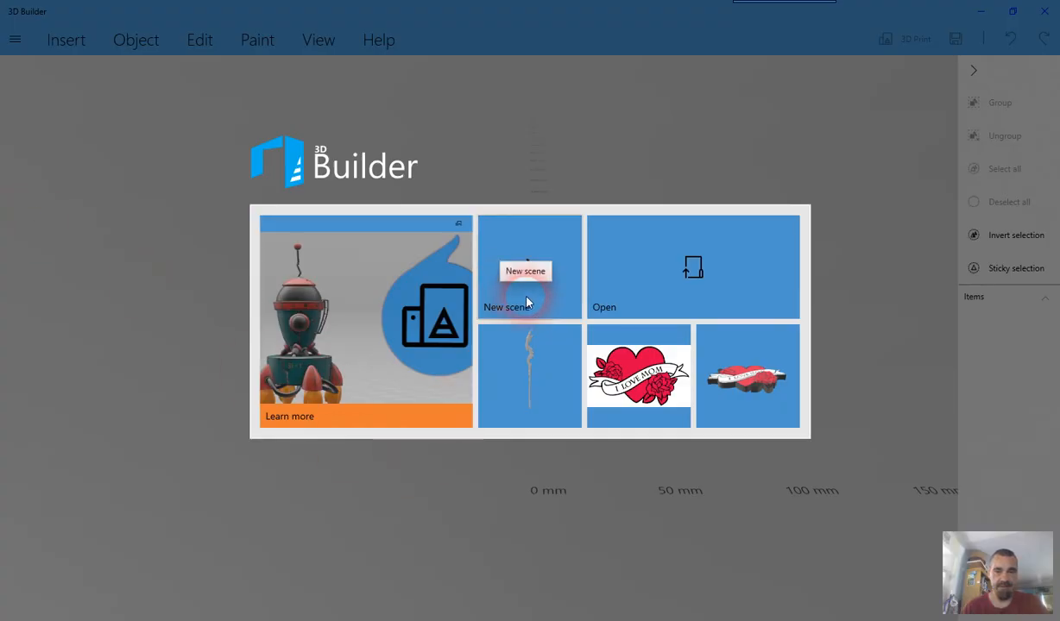
Step: Start a new scene and insert a cylinder
left_click(527, 301)
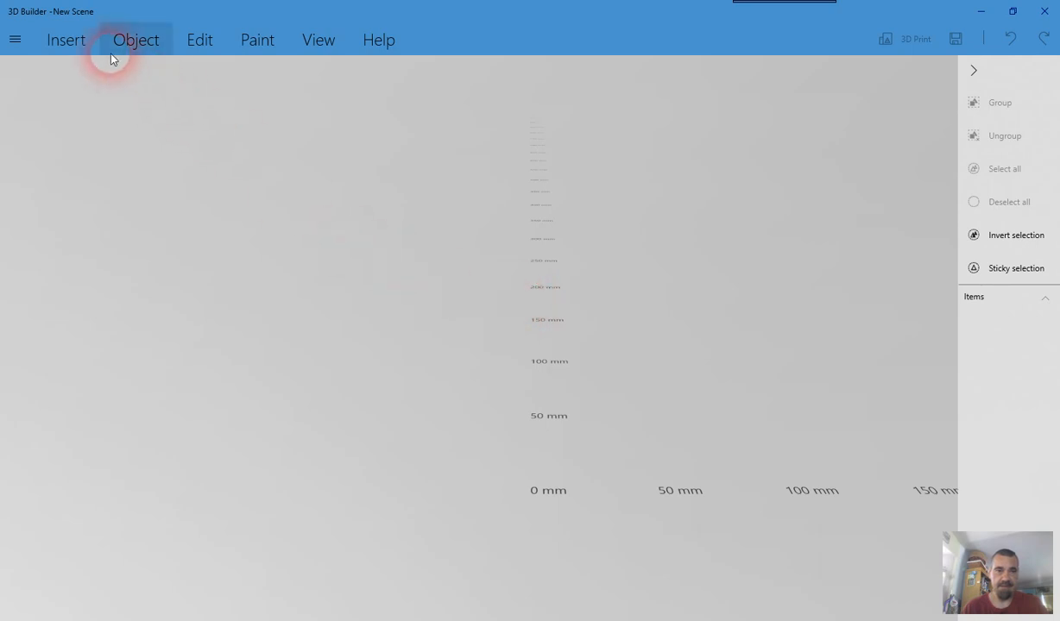
left_click(83, 50)
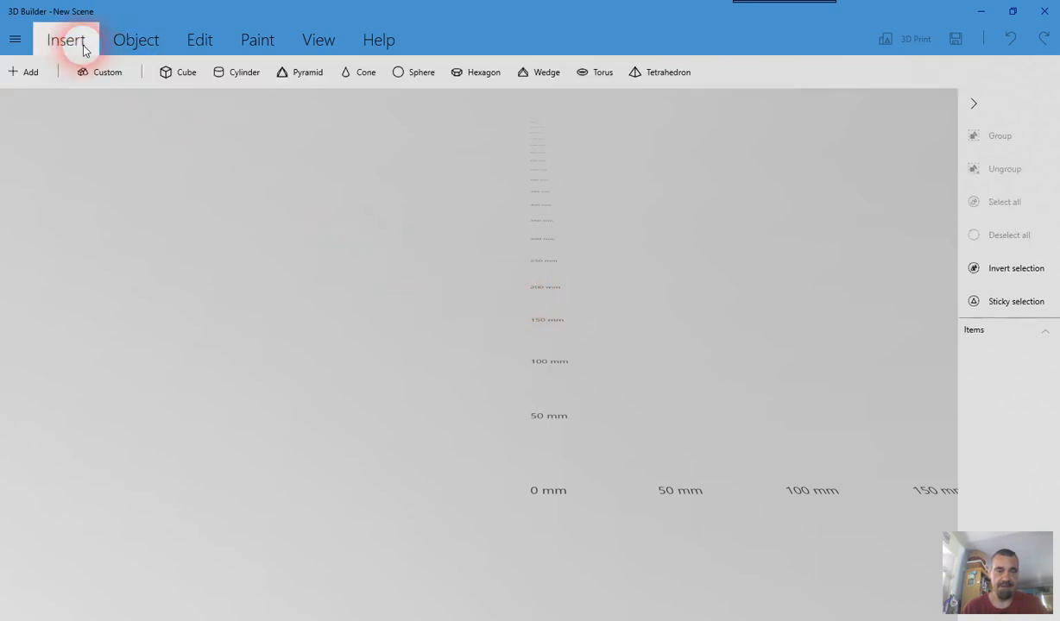
left_click(230, 78)
left_click(439, 406)
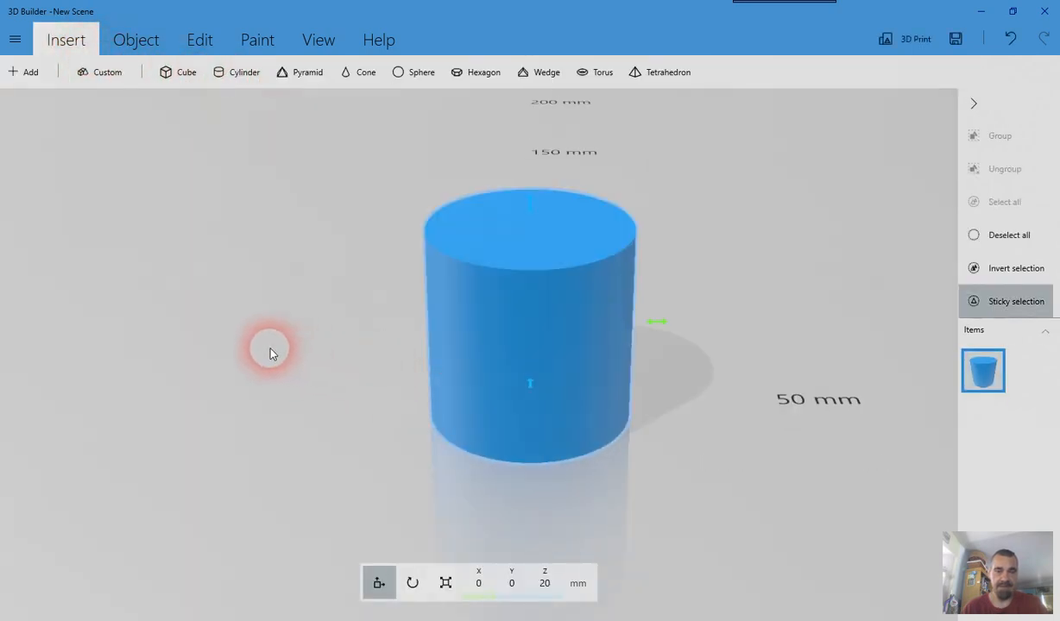
left_click_drag(324, 373, 535, 258)
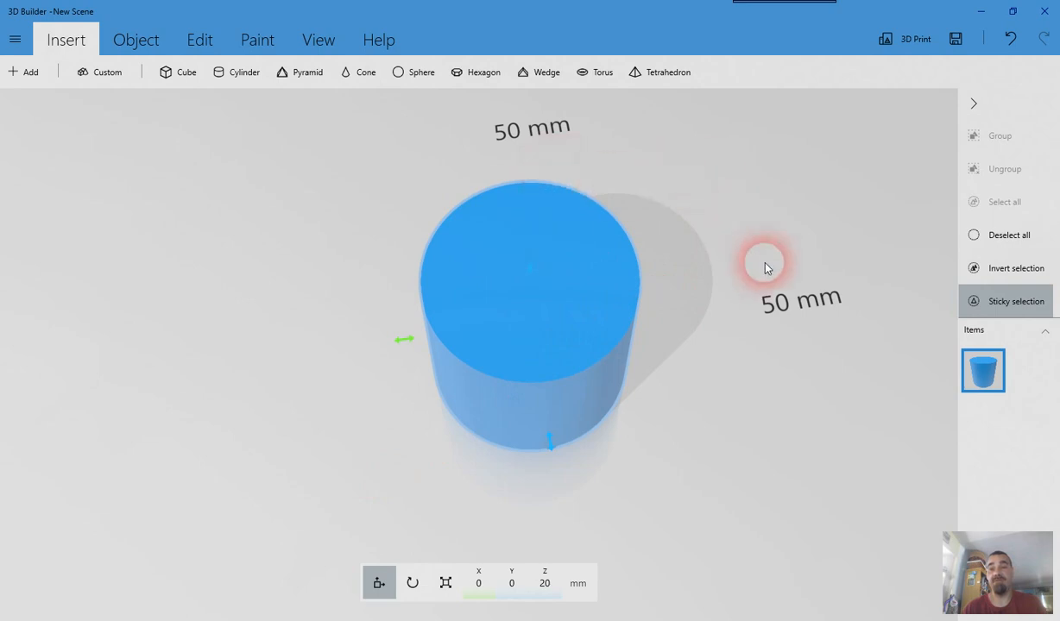
scroll(515, 270, "down", 4)
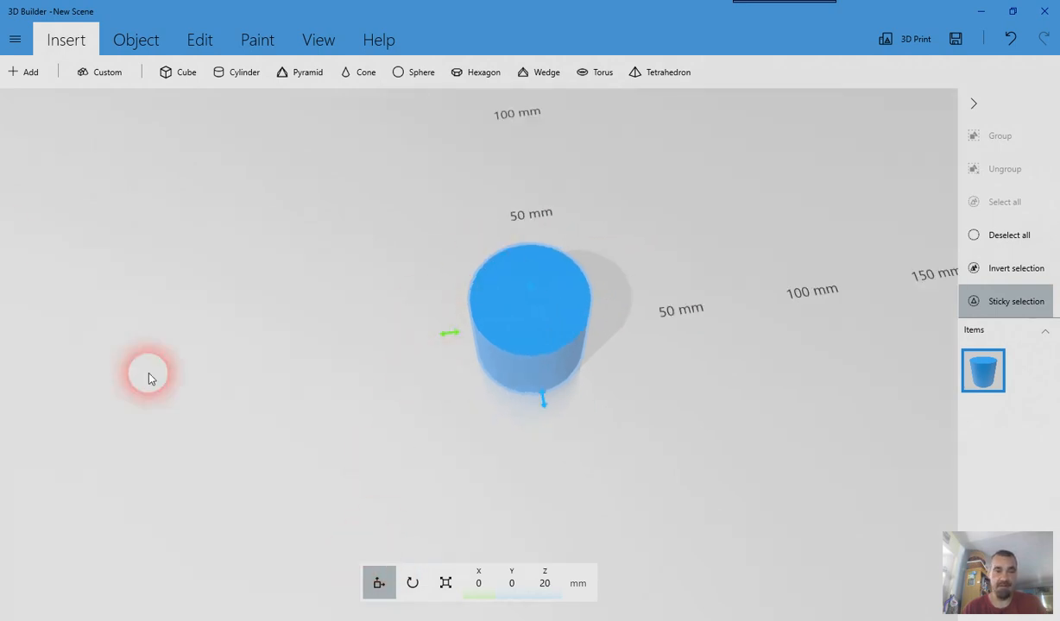
Step: Import the Staff of Destruction model from the Downloads folder, with millimetres as the file's units
left_click(61, 182)
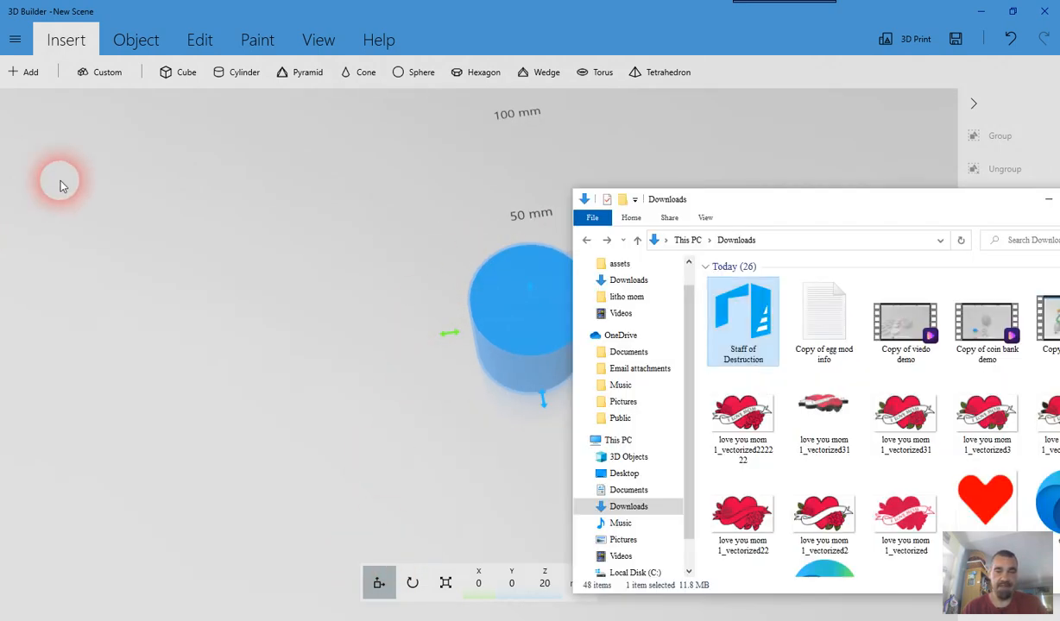
left_click_drag(709, 310, 558, 322)
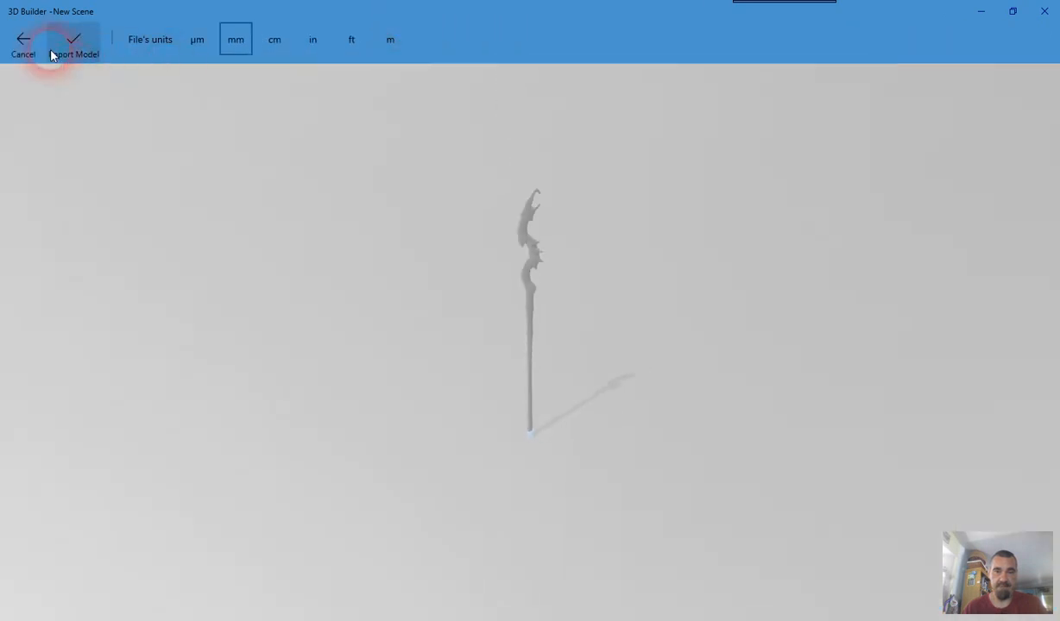
left_click(51, 55)
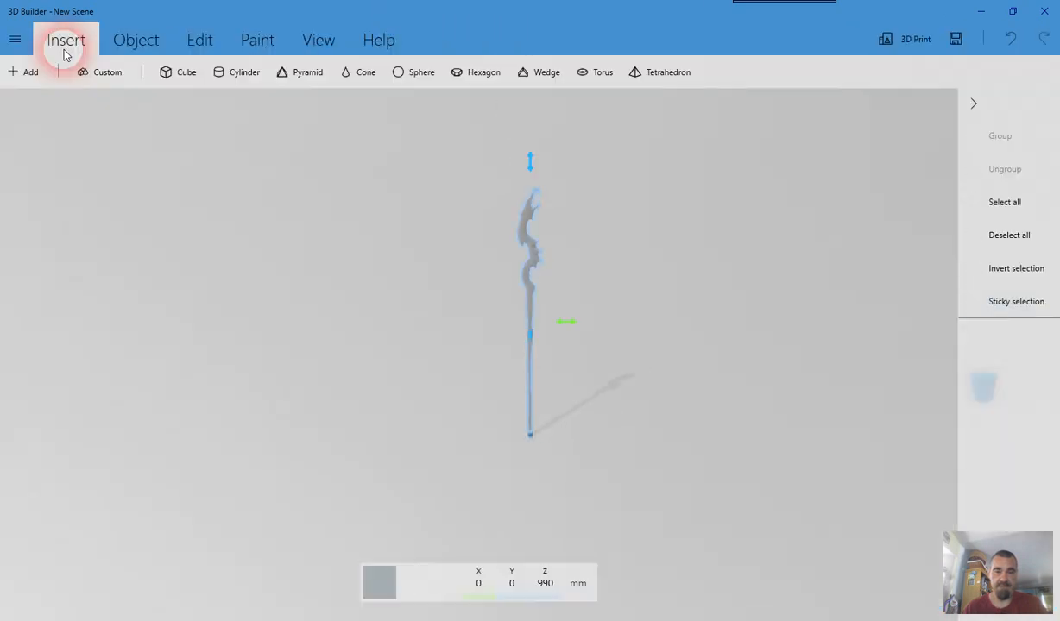
Step: Rotate the staff from upright to nearly lying down, at a roll of about -83 degrees
scroll(492, 411, "up", 3)
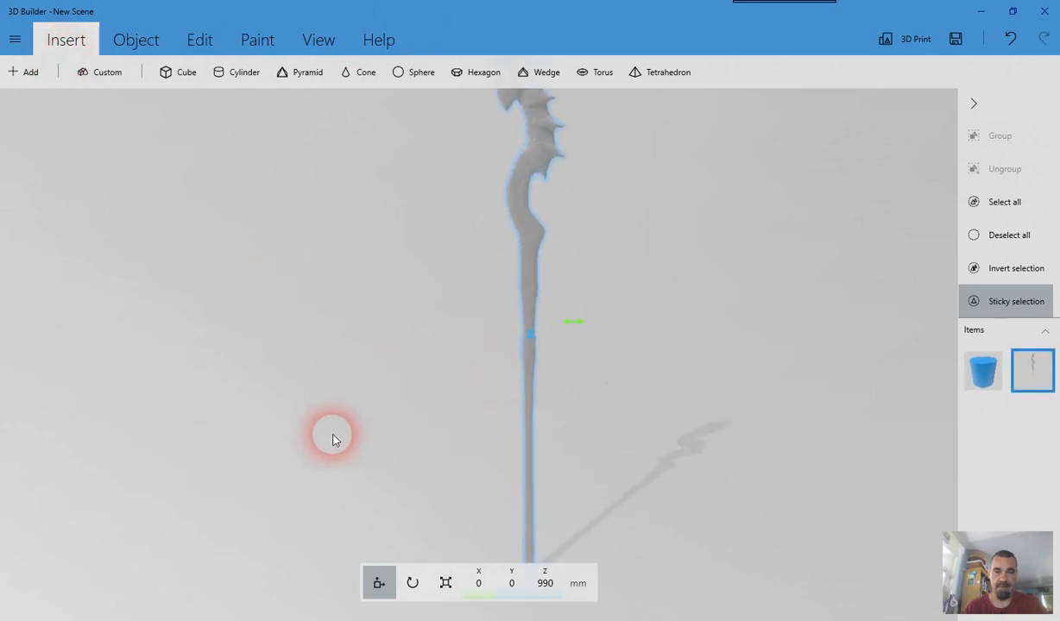
scroll(415, 466, "down", 2)
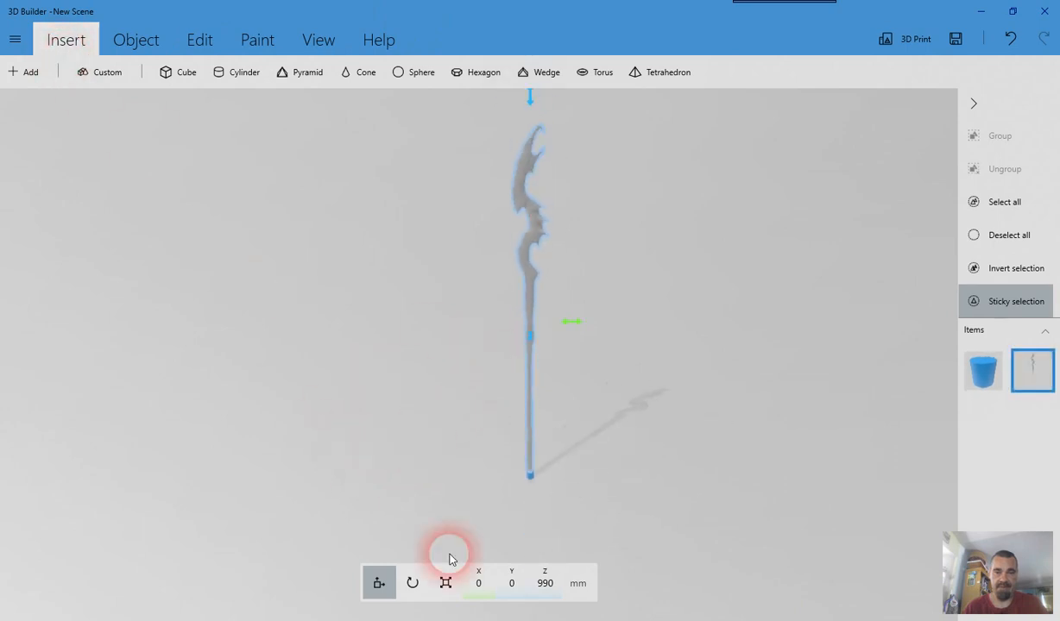
left_click(413, 584)
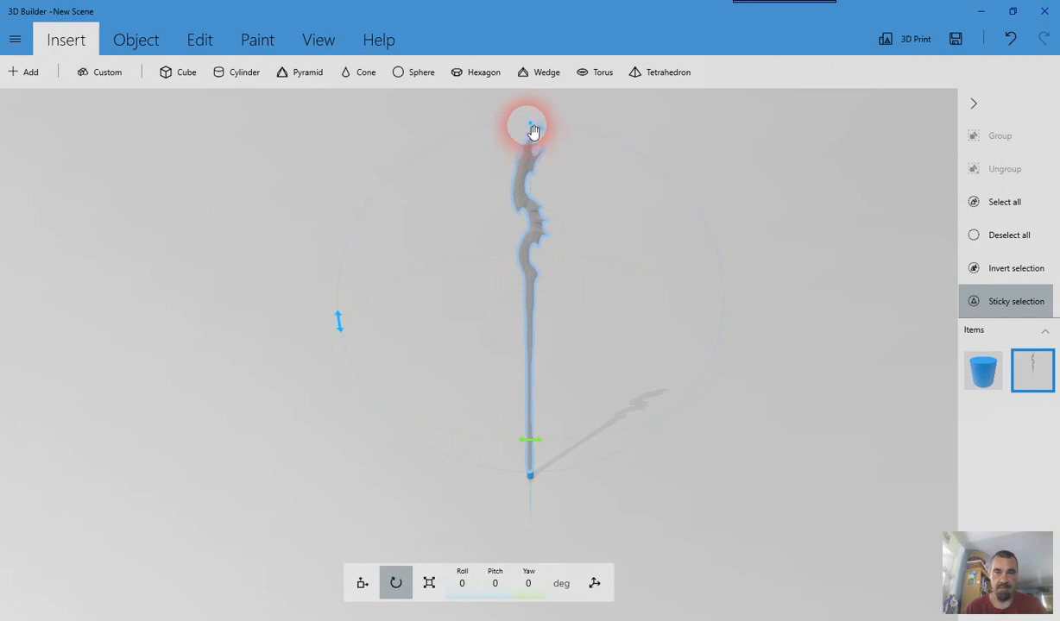
left_click_drag(533, 119, 490, 71)
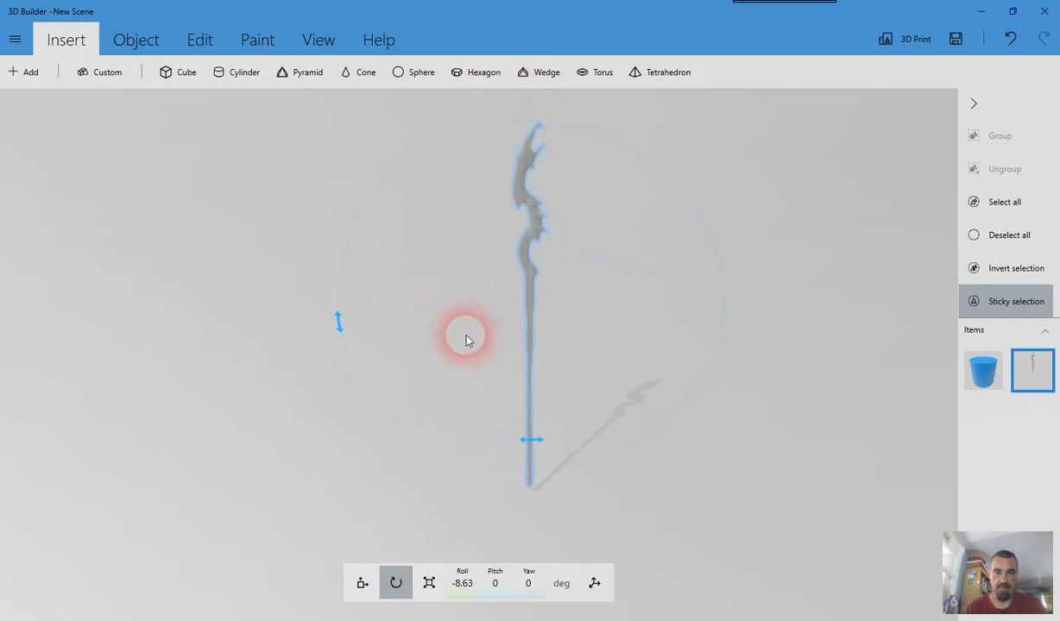
left_click_drag(555, 339, 524, 187)
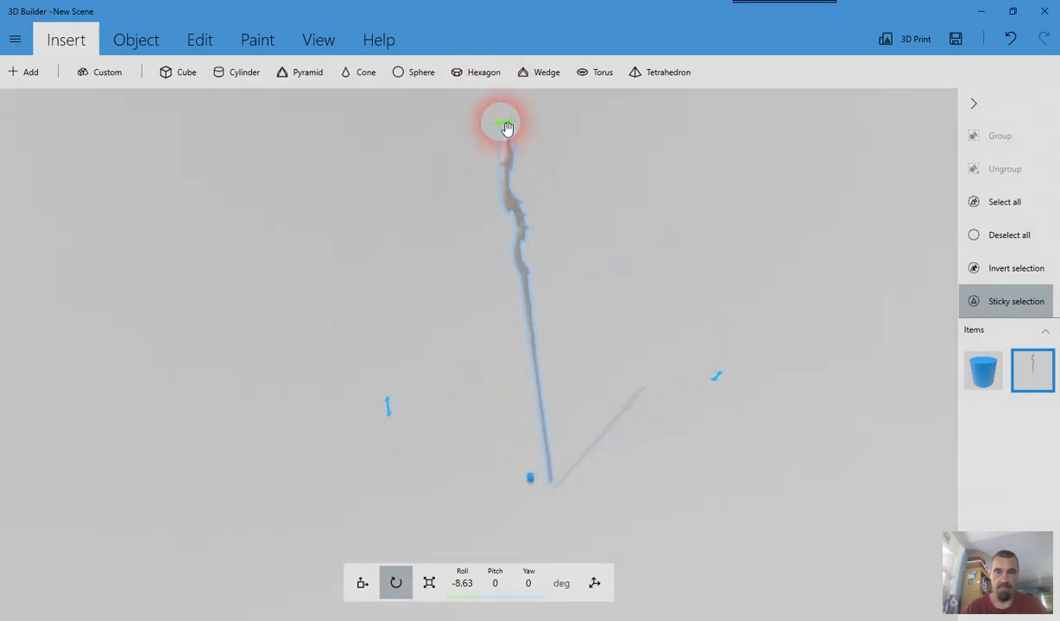
left_click_drag(507, 128, 294, 236)
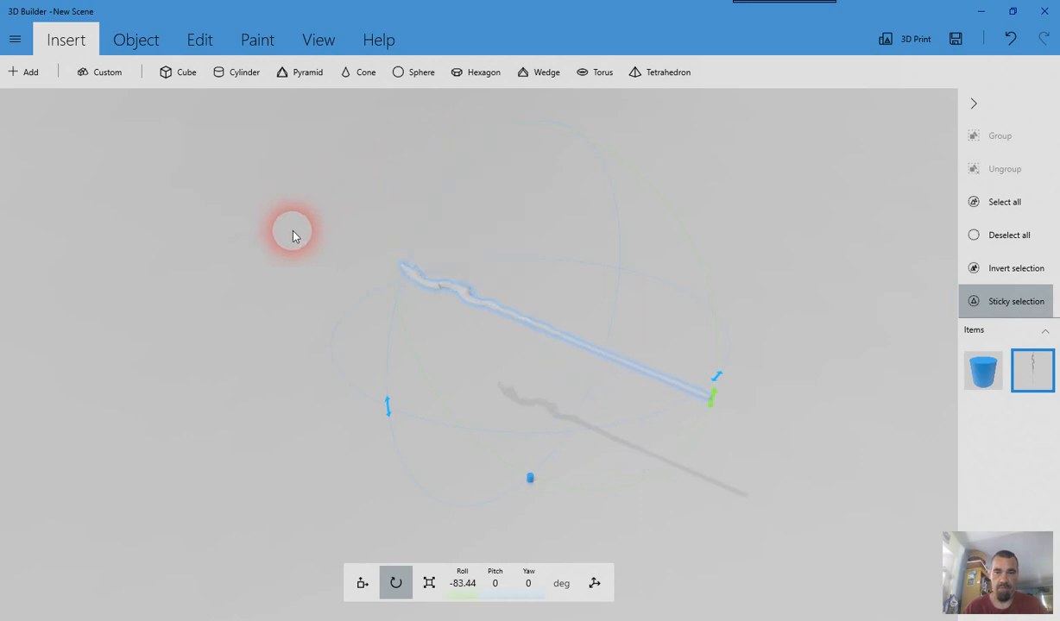
Step: Lower the staff to about Z 78 mm and shift it to about Y 964 mm so its handle end meets the cylinder
left_click(363, 583)
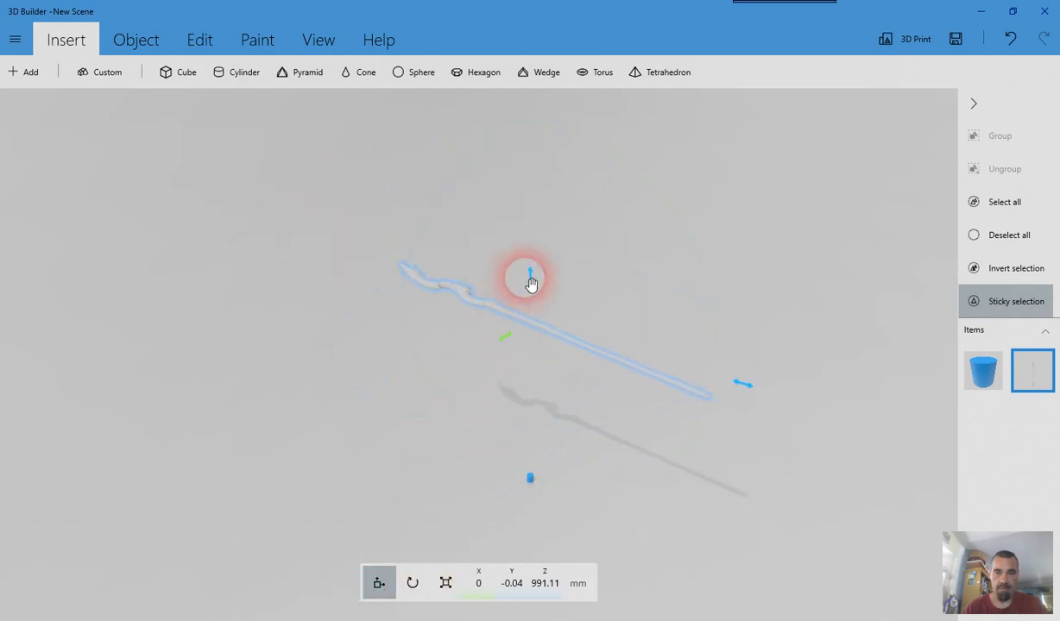
left_click_drag(530, 283, 520, 426)
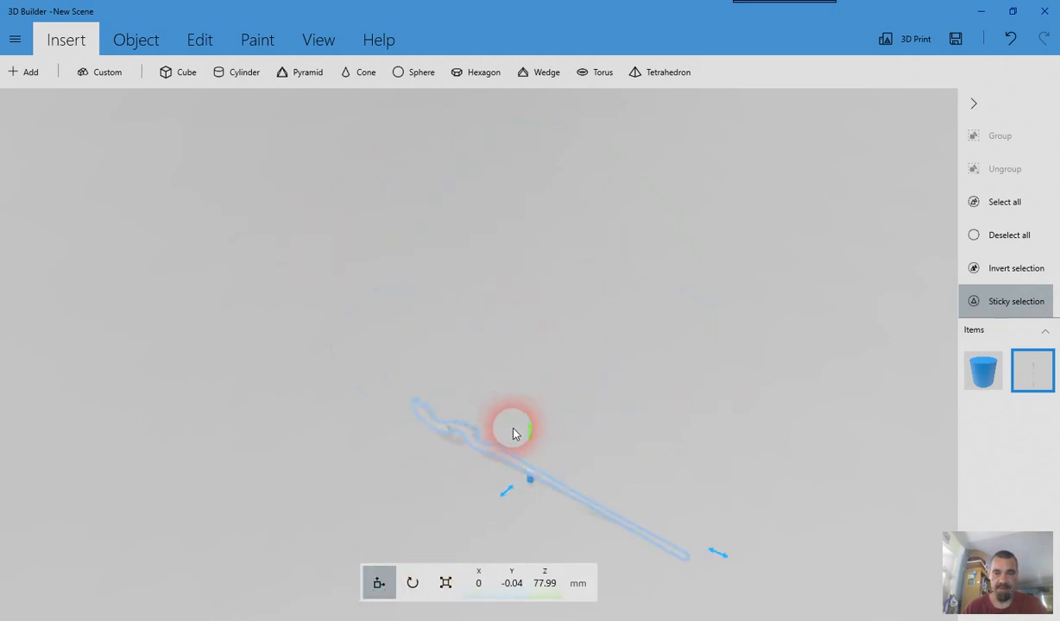
left_click_drag(736, 567, 560, 479)
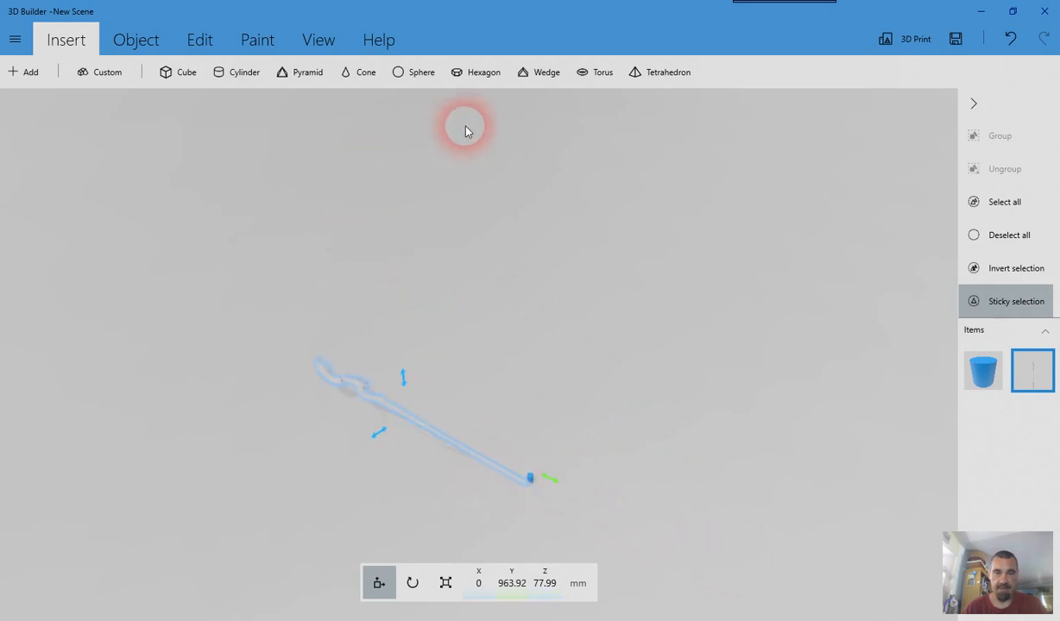
Step: Settle the staff flat onto the build surface
left_click(156, 40)
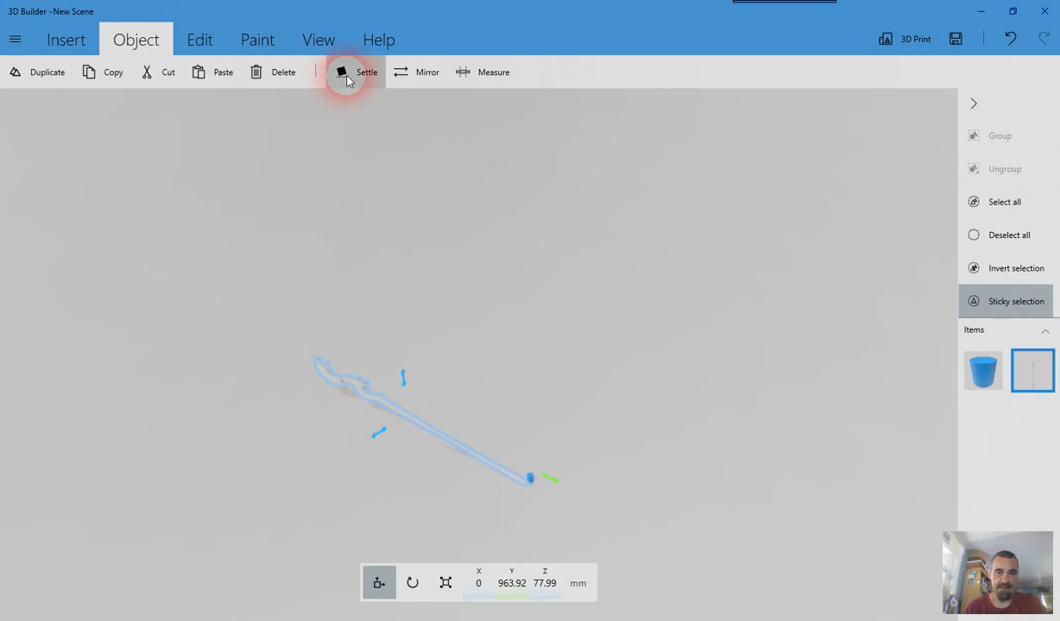
left_click(348, 76)
left_click(61, 54)
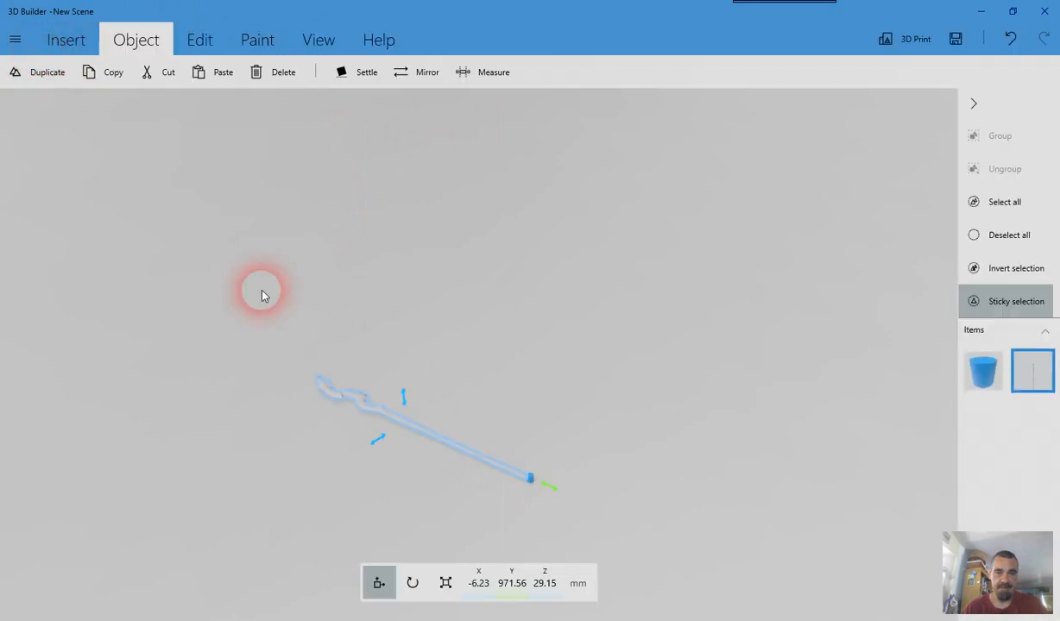
Step: Deselect the staff, select the blue cylinder and rotate it onto its side, to a roll of about -91 degrees
scroll(557, 509, "up", 3)
right_click_drag(572, 301, 570, 233)
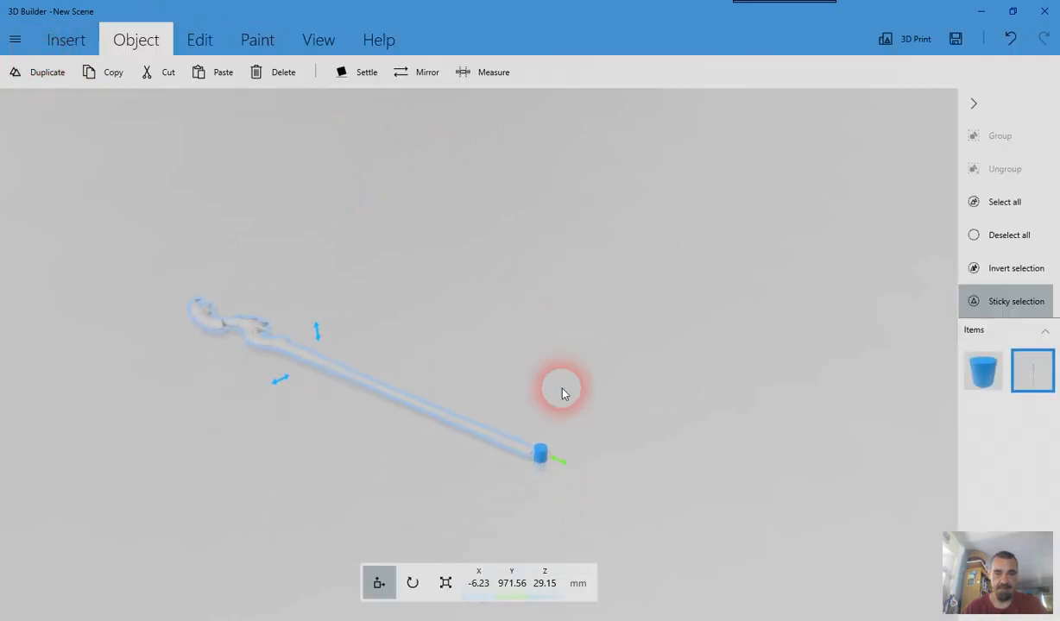
scroll(542, 457, "up", 4)
right_click_drag(543, 540, 542, 267)
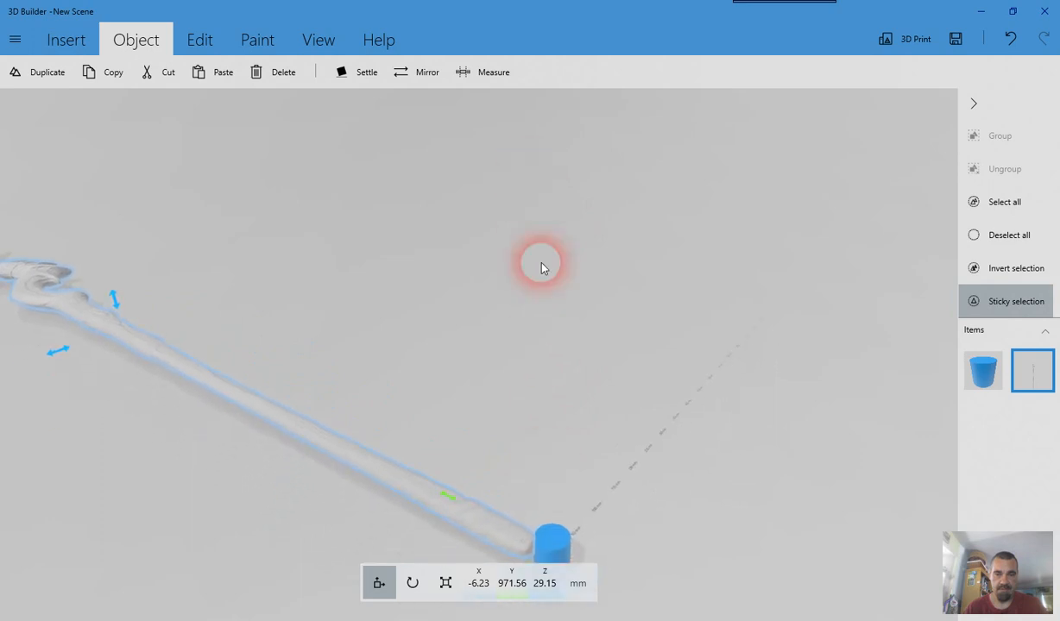
right_click_drag(545, 359, 542, 249)
scroll(542, 463, "up", 4)
right_click_drag(542, 463, 599, 226)
left_click(554, 474)
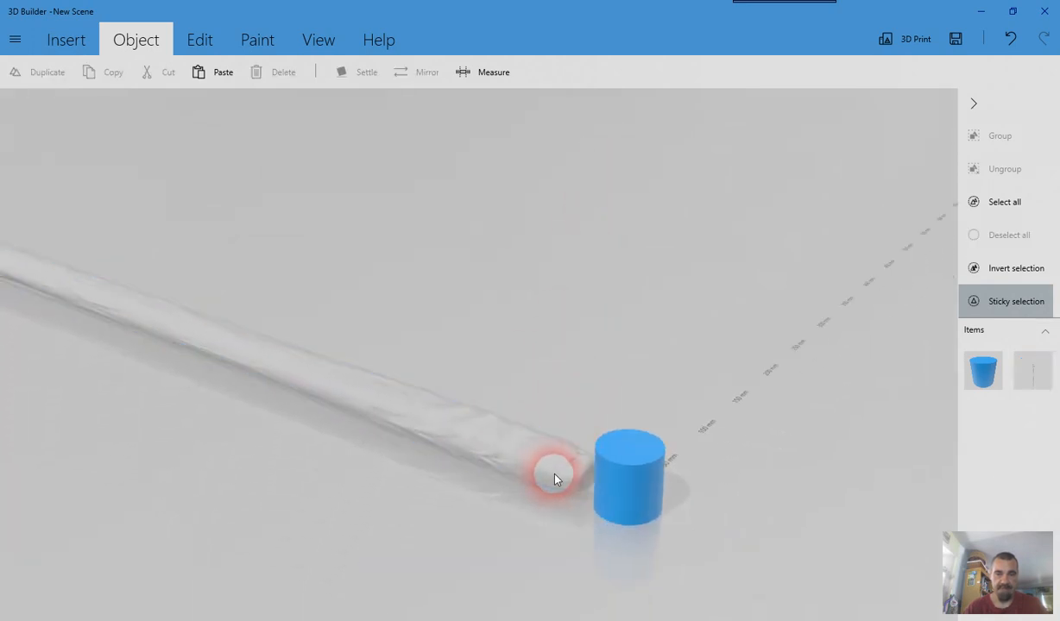
left_click(604, 483)
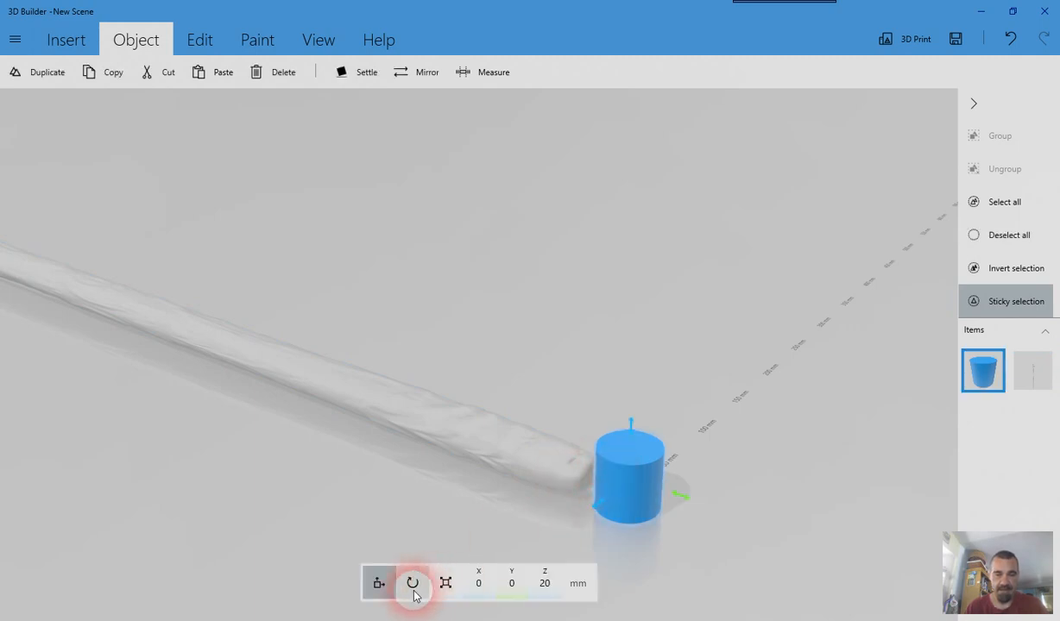
left_click(443, 592)
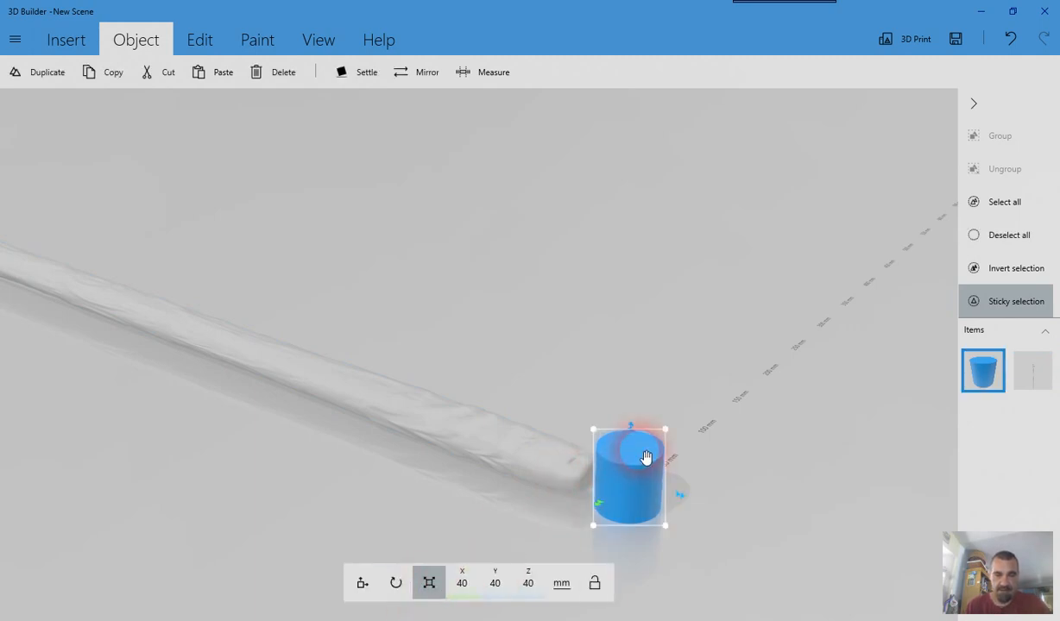
left_click(408, 585)
left_click_drag(638, 433, 555, 441)
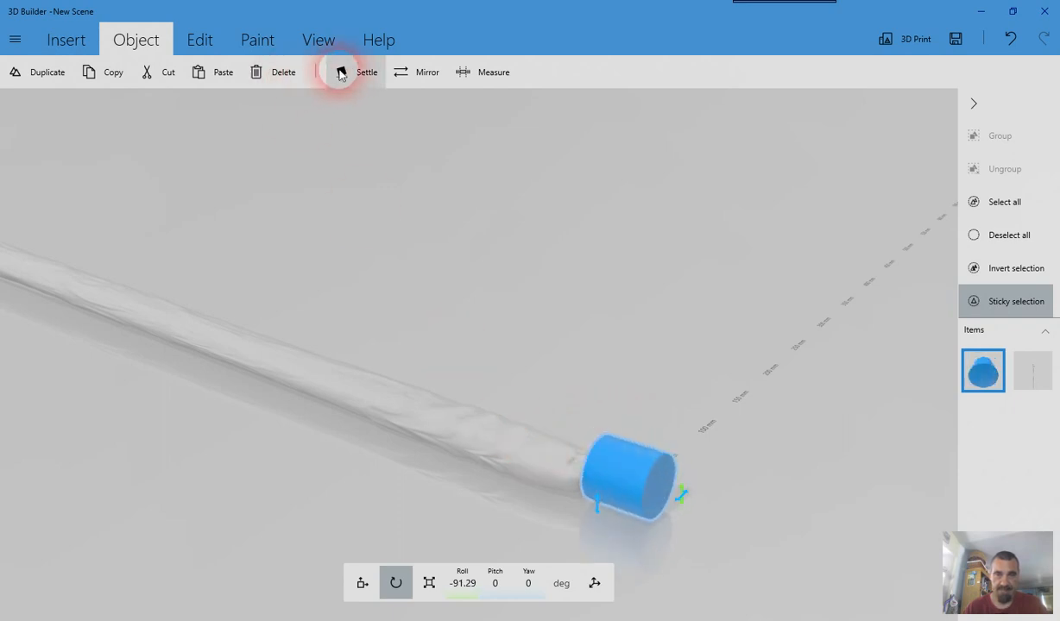
Step: Settle the tipped cylinder onto the build surface
left_click(343, 73)
left_click(77, 39)
left_click(561, 477)
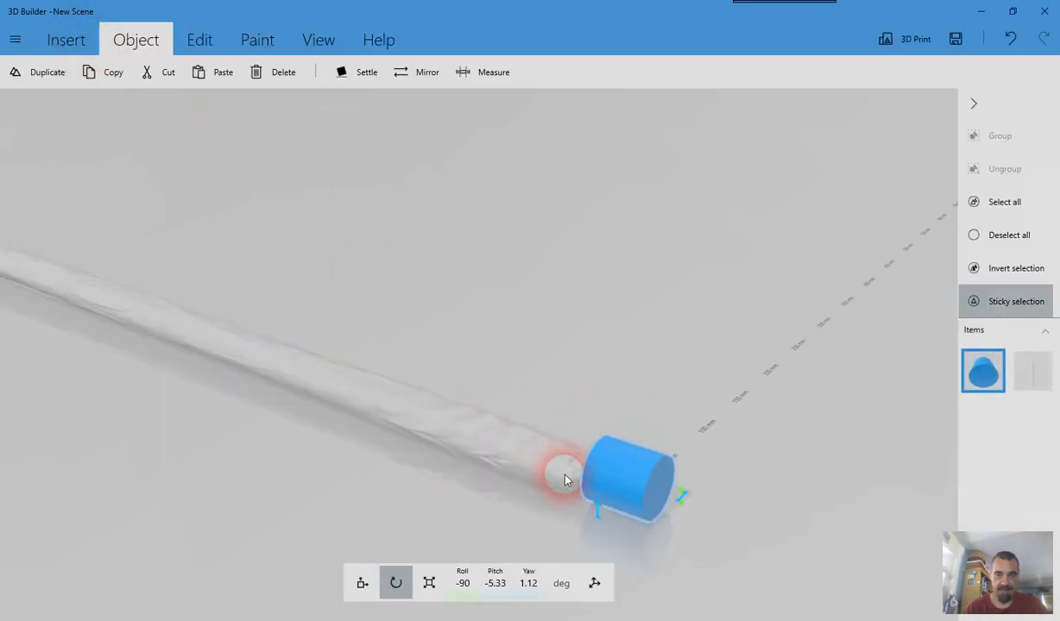
Step: Move the cylinder along the staff's shaft to about Y 381 mm
left_click(395, 581)
left_click(365, 584)
left_click(580, 507)
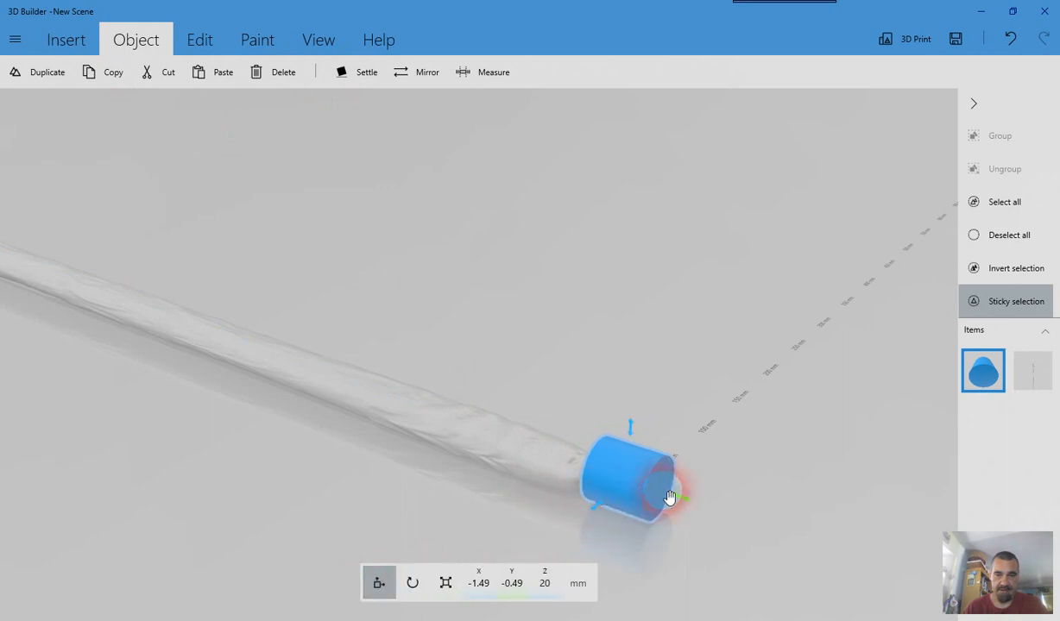
left_click_drag(670, 499, 228, 370)
Step: Scale the cylinder down uniformly to about 25 mm so it fits inside the staff's shaft
right_click_drag(496, 416, 863, 425)
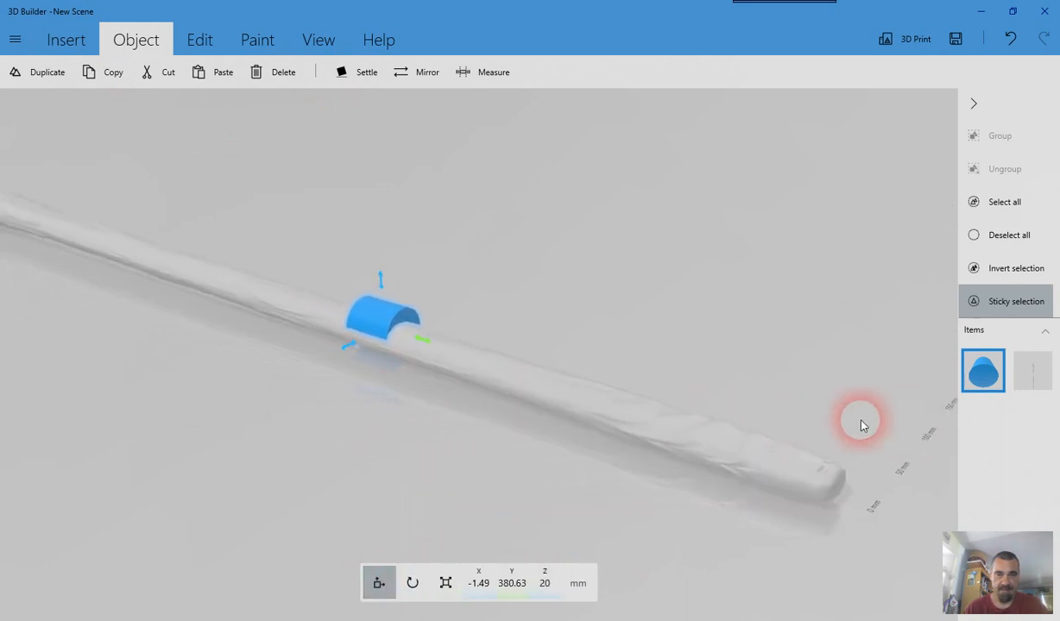
left_click(446, 583)
left_click_drag(460, 301, 453, 317)
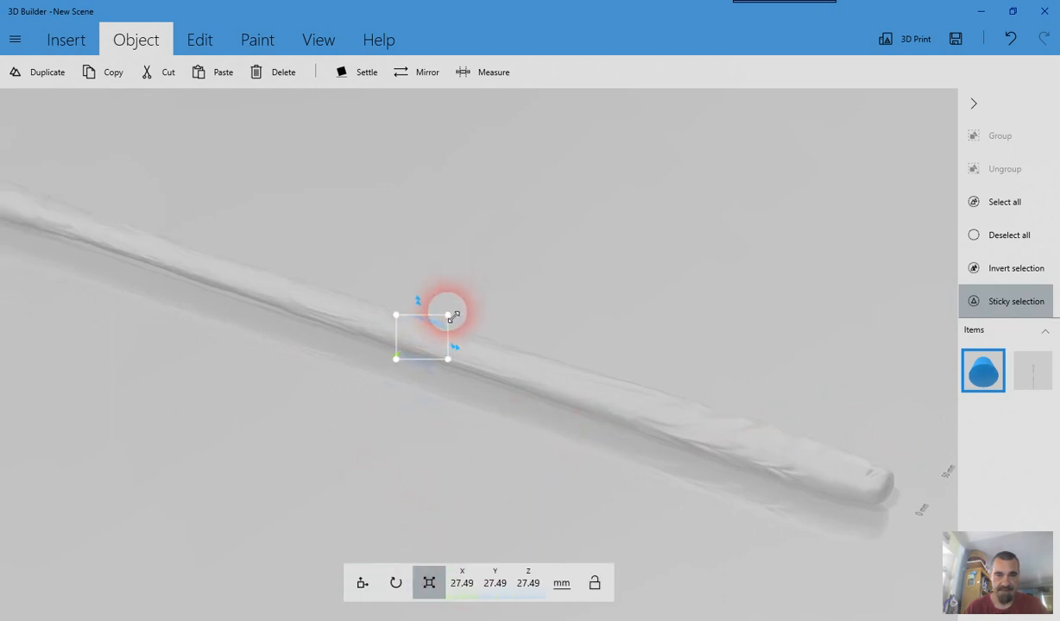
left_click_drag(523, 316, 449, 328)
Step: Reposition the cylinder within the shaft's cross-section, to about X -6.2 mm and Z 16.7 mm
scroll(708, 298, "up", 4)
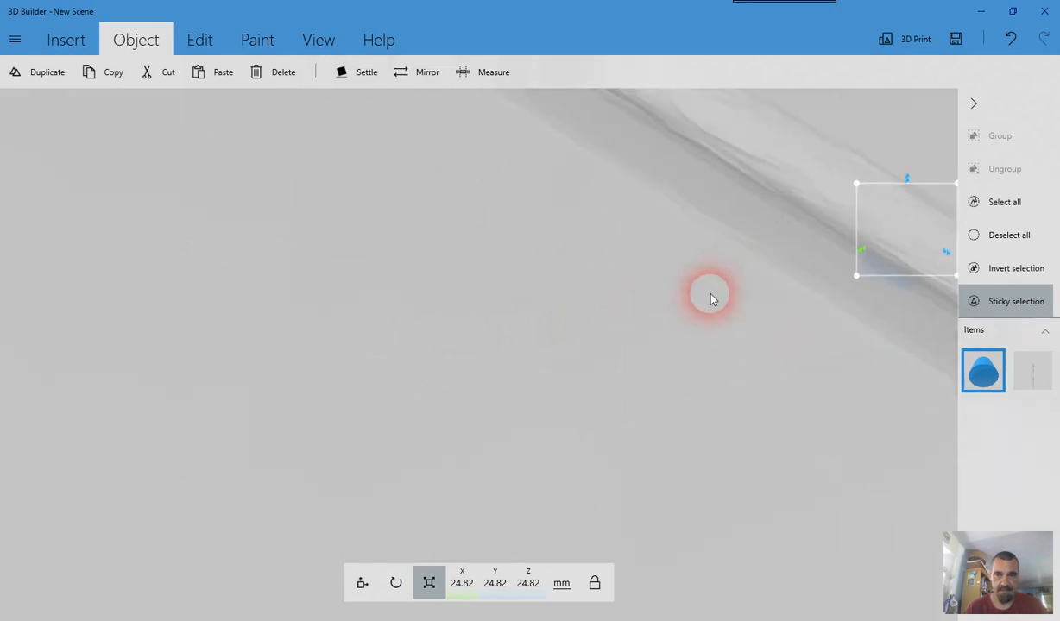
right_click_drag(743, 296, 504, 373)
left_click_drag(505, 377, 700, 345)
right_click_drag(690, 377, 474, 419)
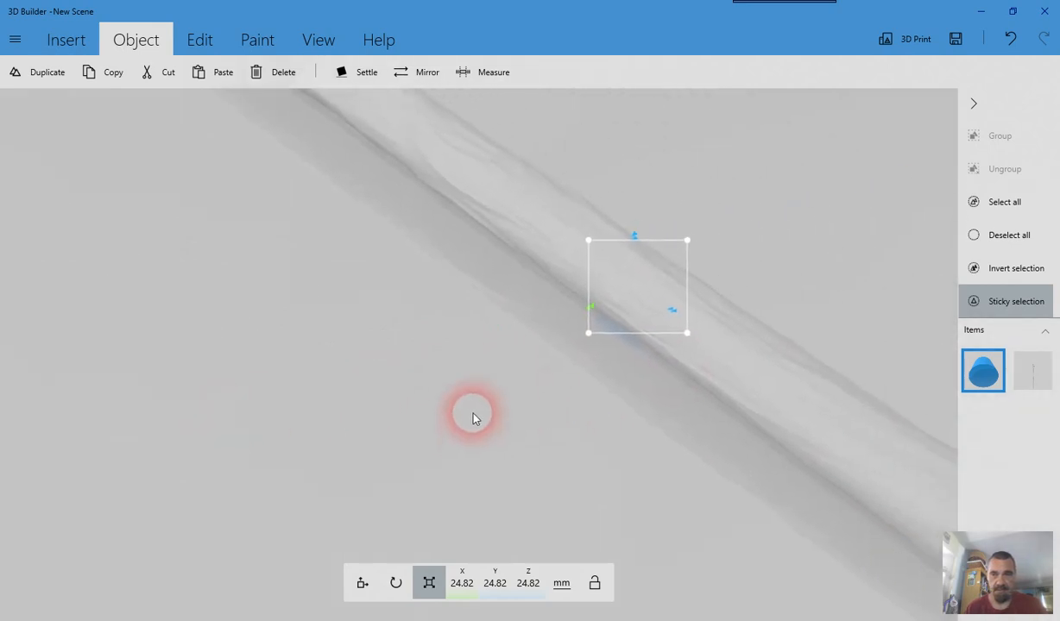
left_click(363, 584)
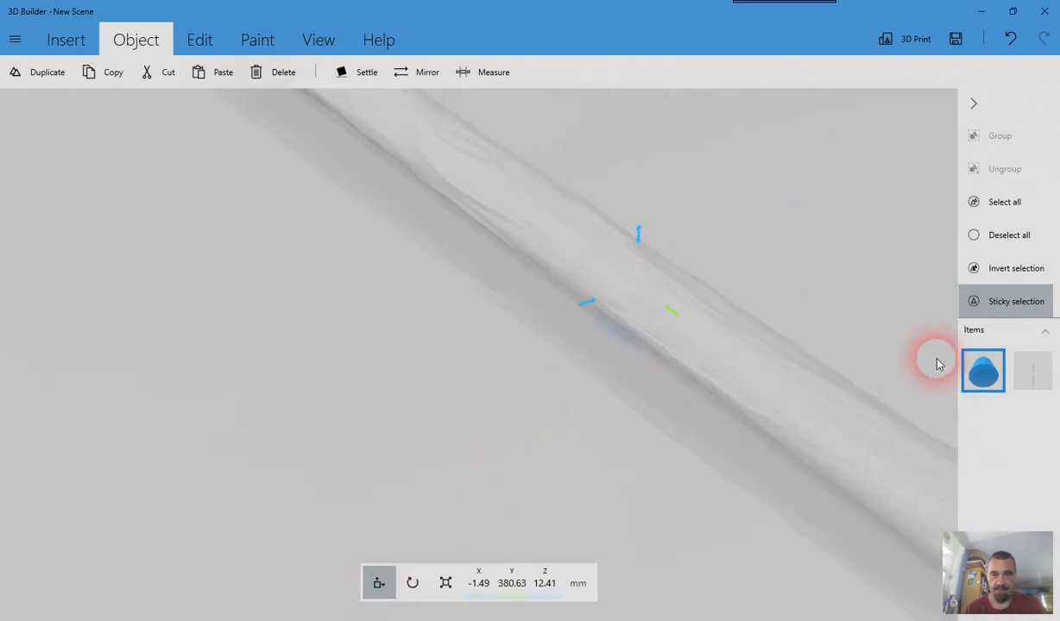
left_click(674, 312)
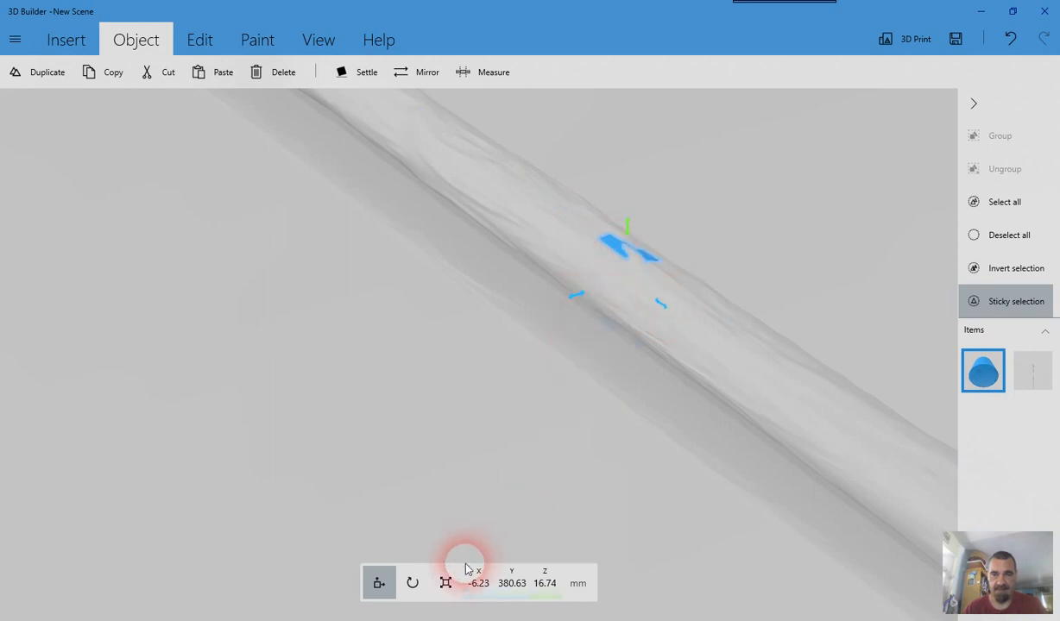
Step: Scale the cylinder uniformly to about 17.4 mm and stretch its length to about 30.8 mm within the shaft
left_click(445, 583)
left_click_drag(674, 244, 665, 255)
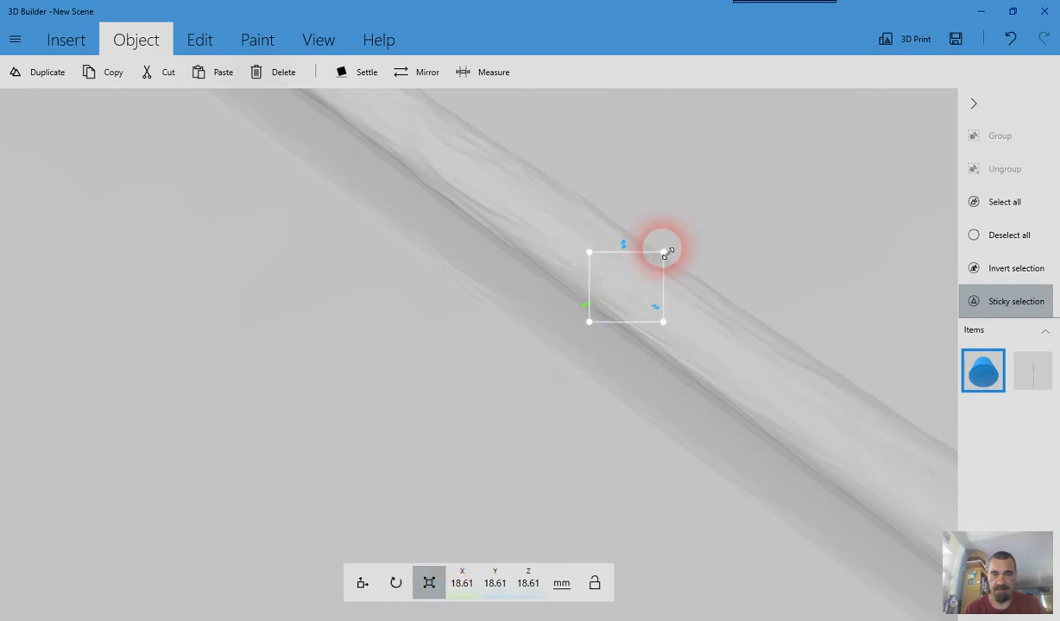
left_click(656, 305)
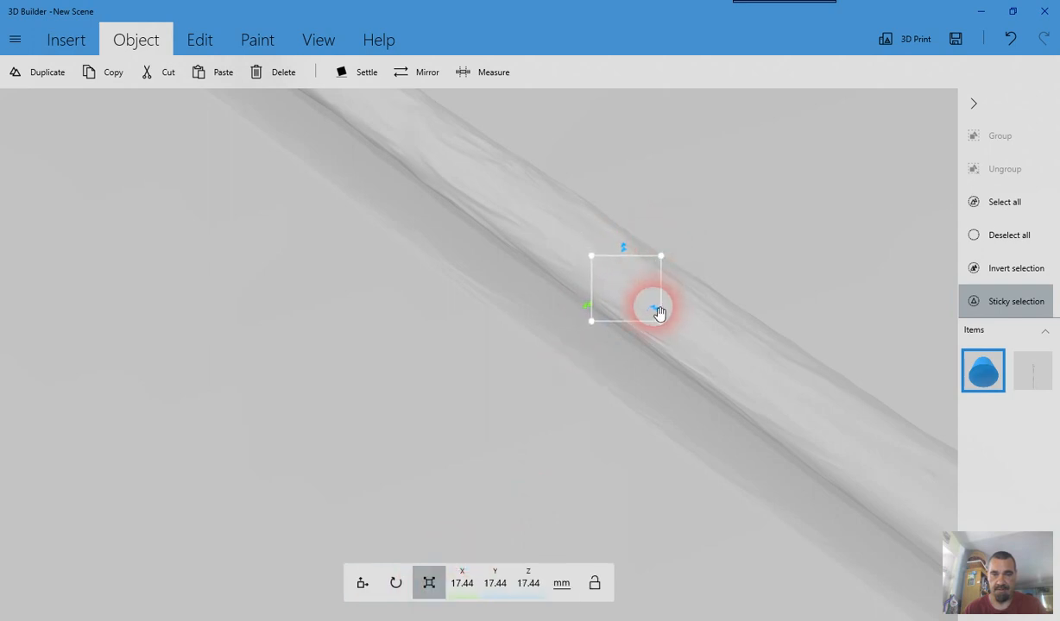
left_click_drag(669, 319, 682, 328)
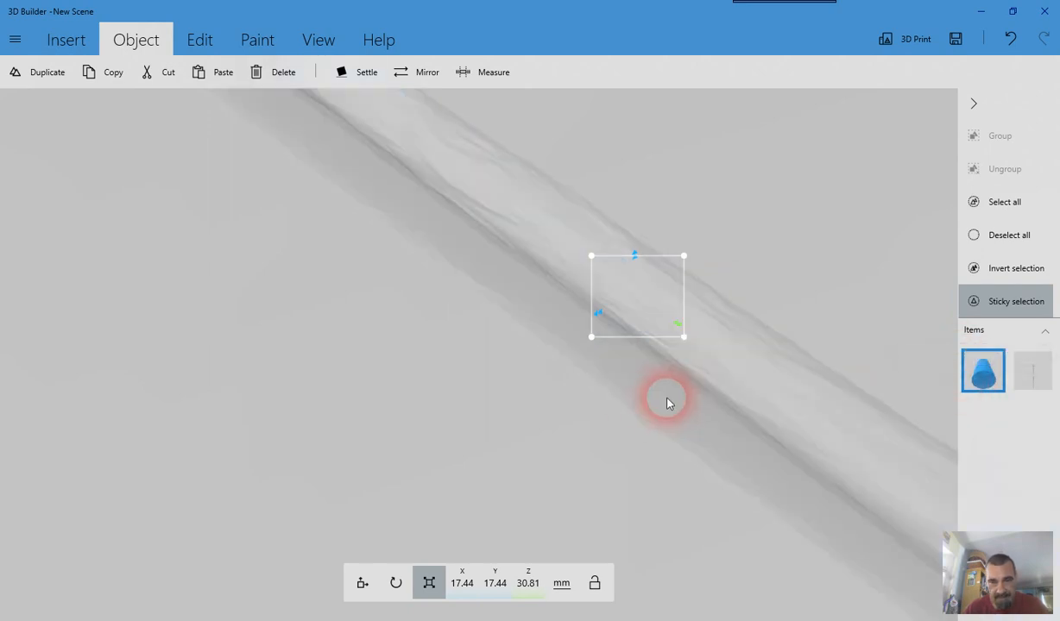
scroll(631, 406, "up", 5)
left_click_drag(657, 424, 729, 543)
mouse_move(974, 389)
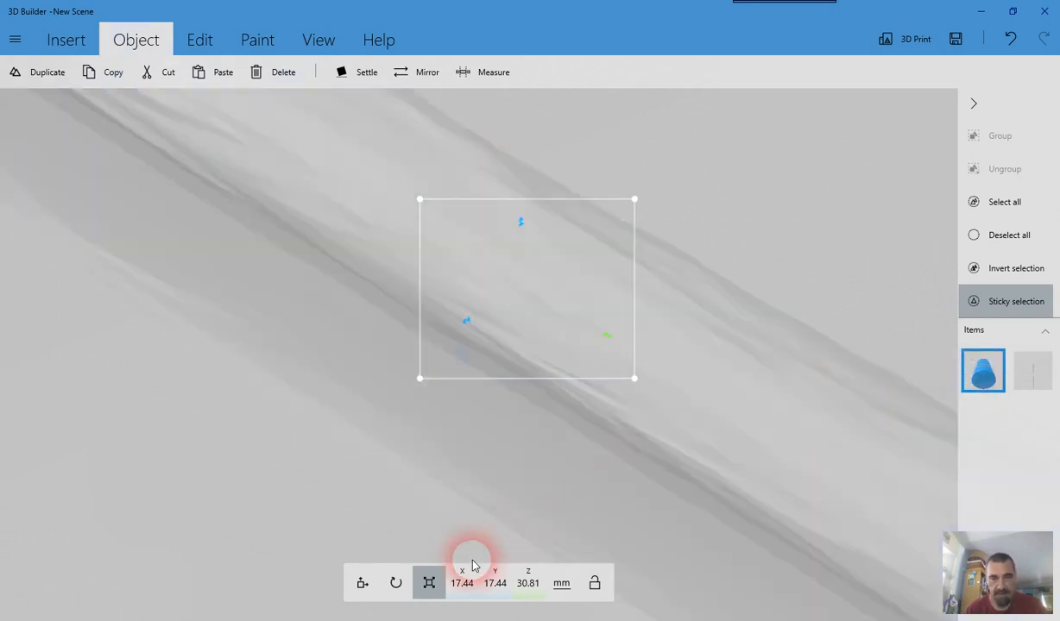
Step: Move the cylinder sideways out of the staff's shaft to about X -39.3 mm
left_click(363, 583)
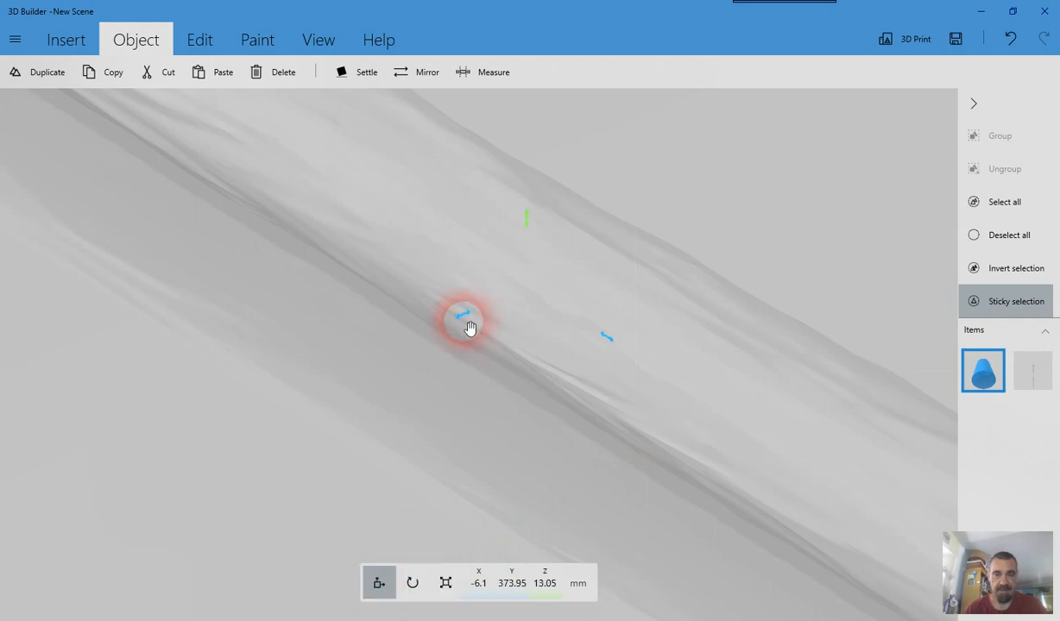
left_click_drag(465, 321, 291, 429)
scroll(357, 307, "down", 10)
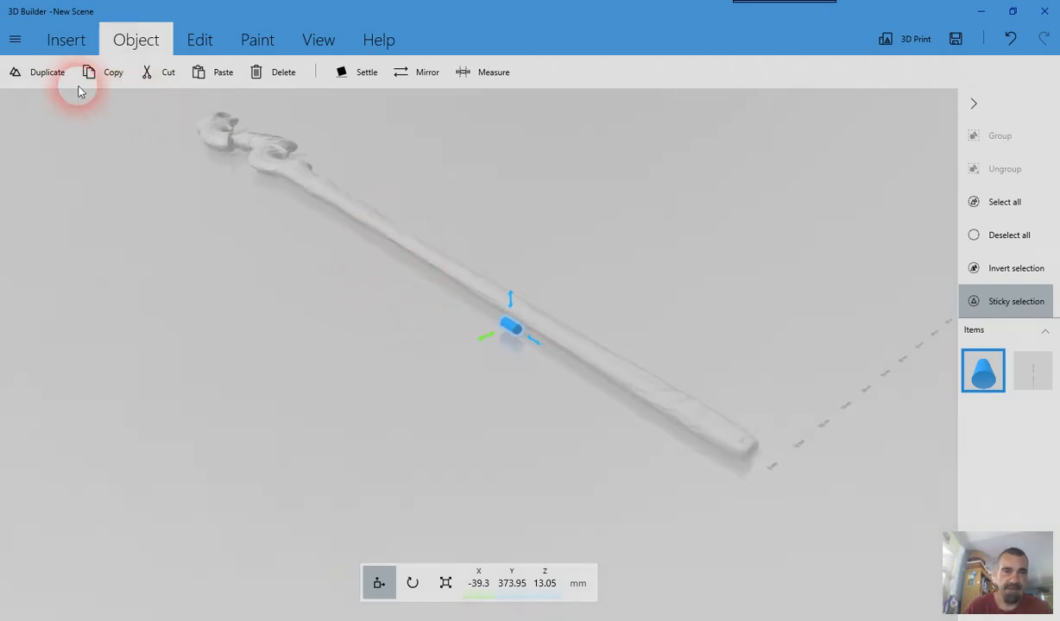
Step: Duplicate the cylinder, stand the copy upright, and settle it on the build surface
left_click(43, 71)
left_click_drag(474, 346, 470, 425)
left_click(422, 576)
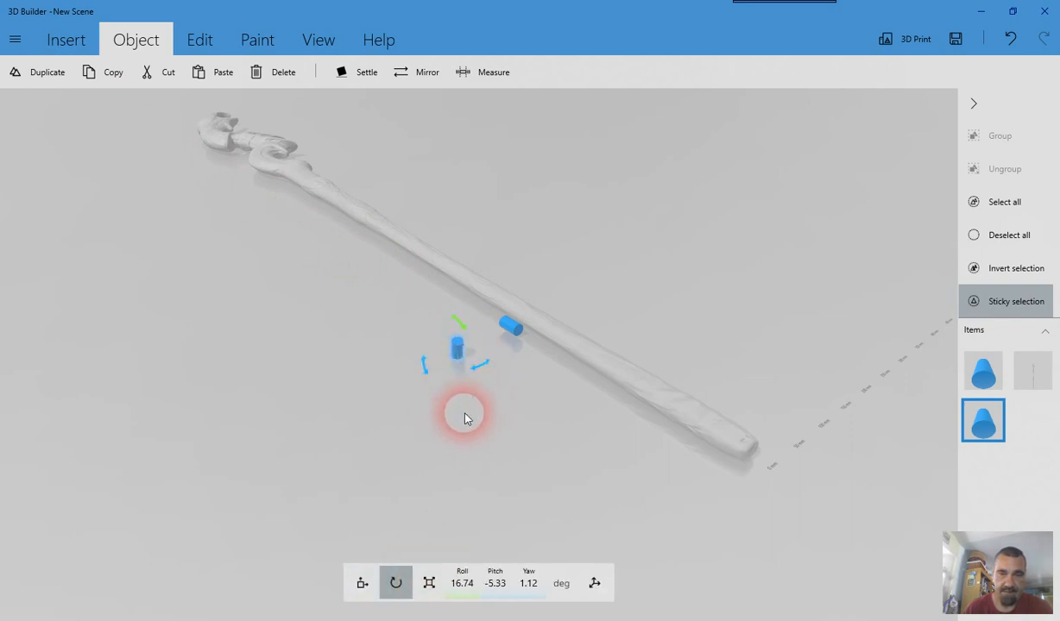
left_click(362, 74)
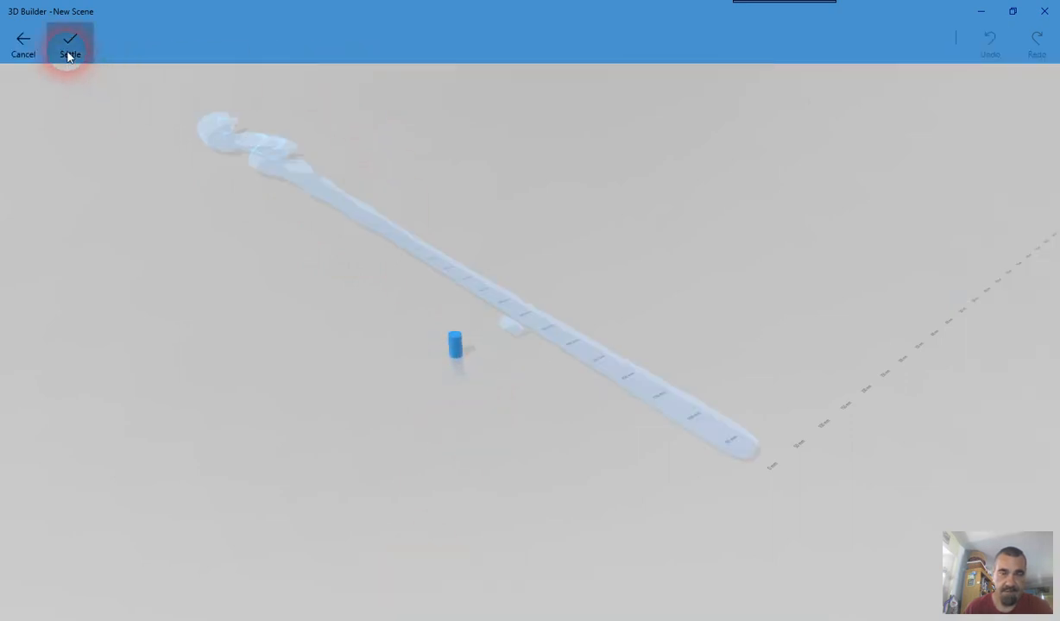
left_click(69, 55)
Step: Move the upright cylinder beside the staff's thick end, to about X -48 mm and Y 30 mm
left_click(378, 583)
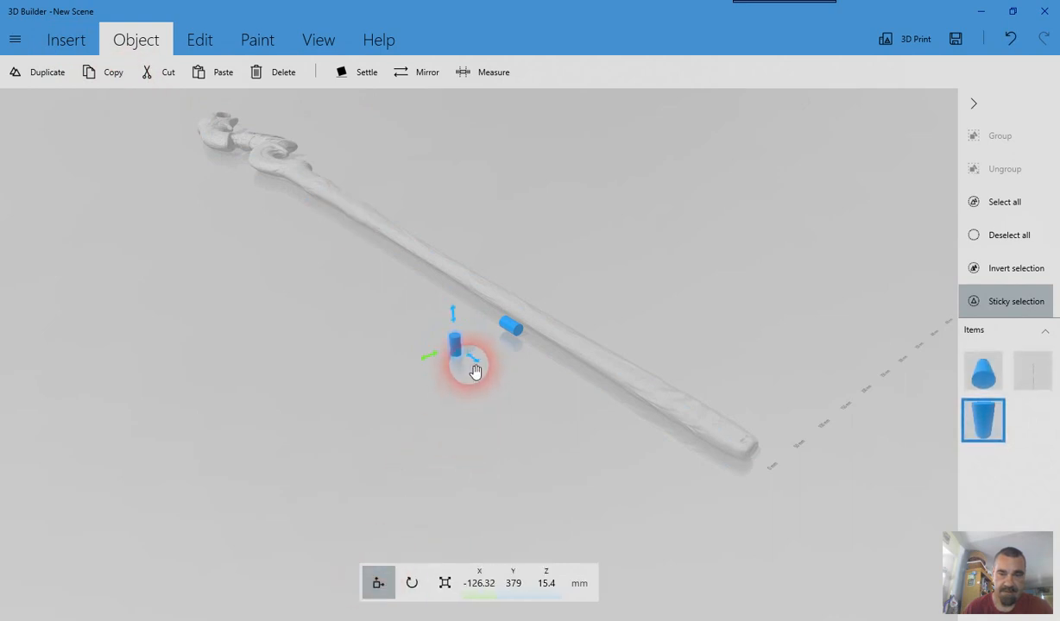
left_click_drag(475, 371, 739, 448)
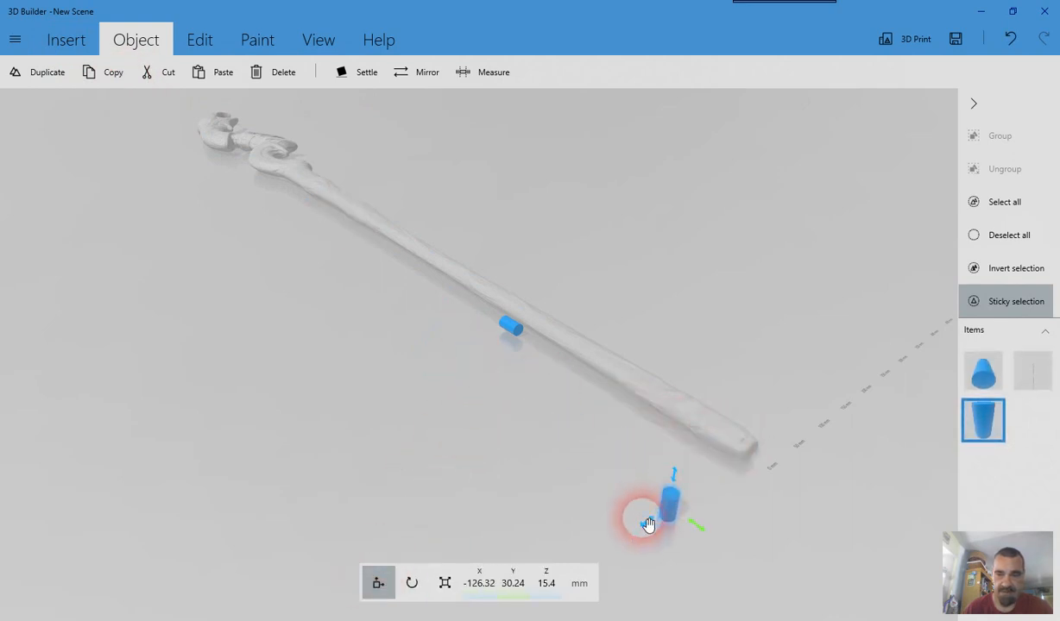
left_click_drag(646, 518, 707, 488)
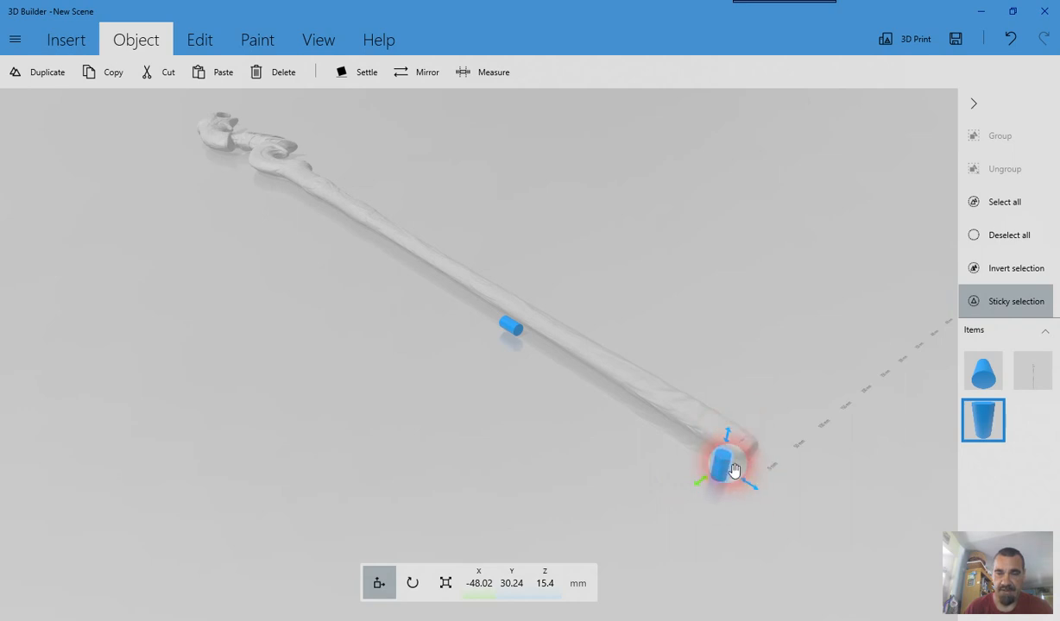
Step: Select the staff and move it along its length to about Y 950 mm, bringing its thick end to the ruler's start
left_click(540, 360)
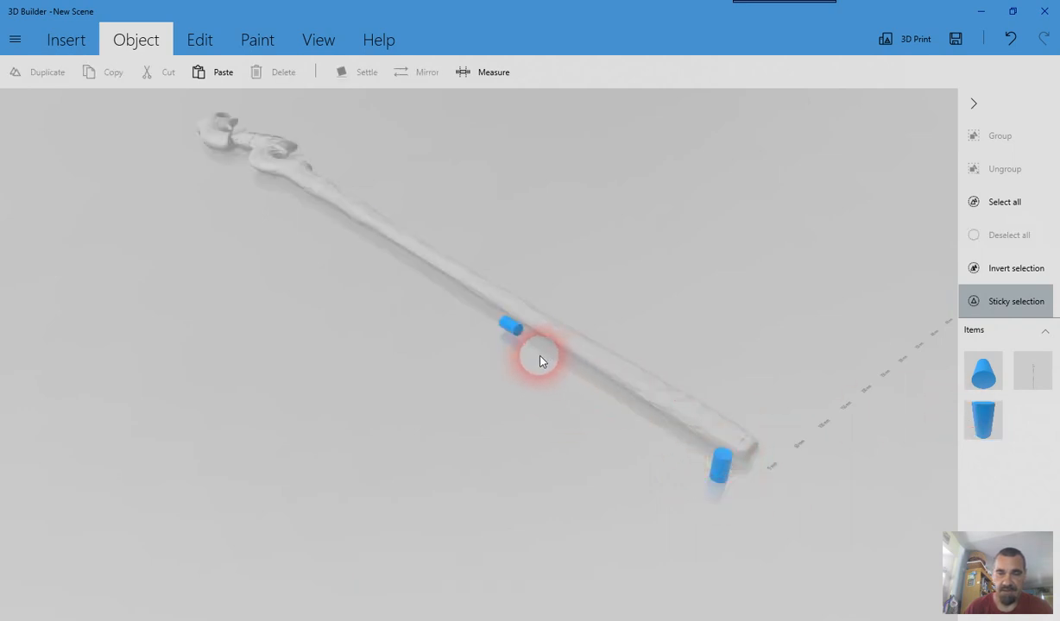
left_click(515, 335)
scroll(594, 392, "up", 5)
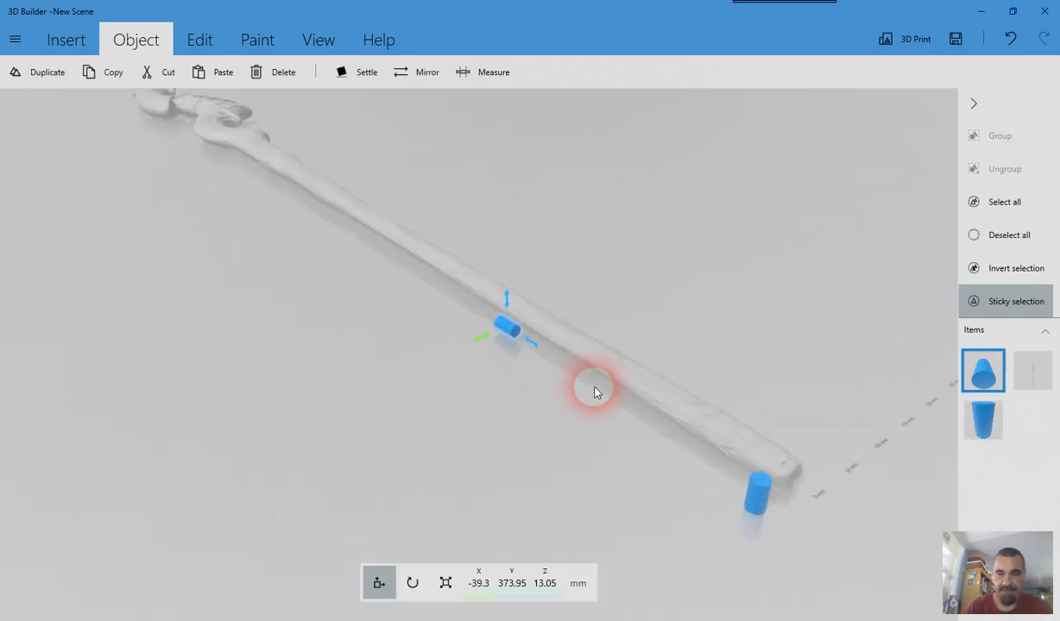
left_click(471, 367)
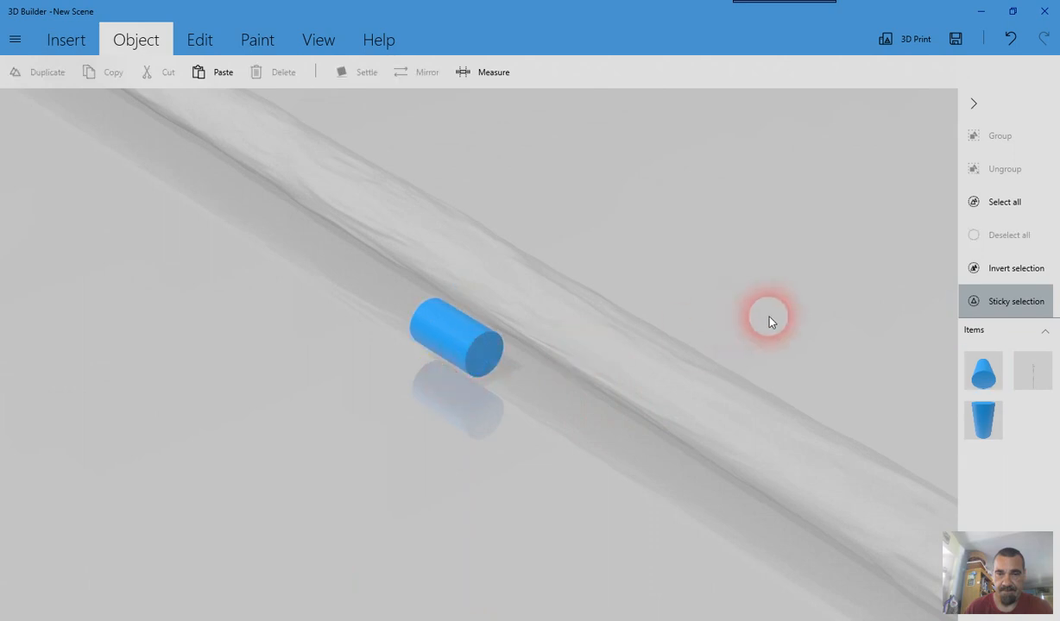
left_click_drag(769, 321, 722, 356)
scroll(663, 349, "down", 5)
left_click_drag(613, 340, 468, 350)
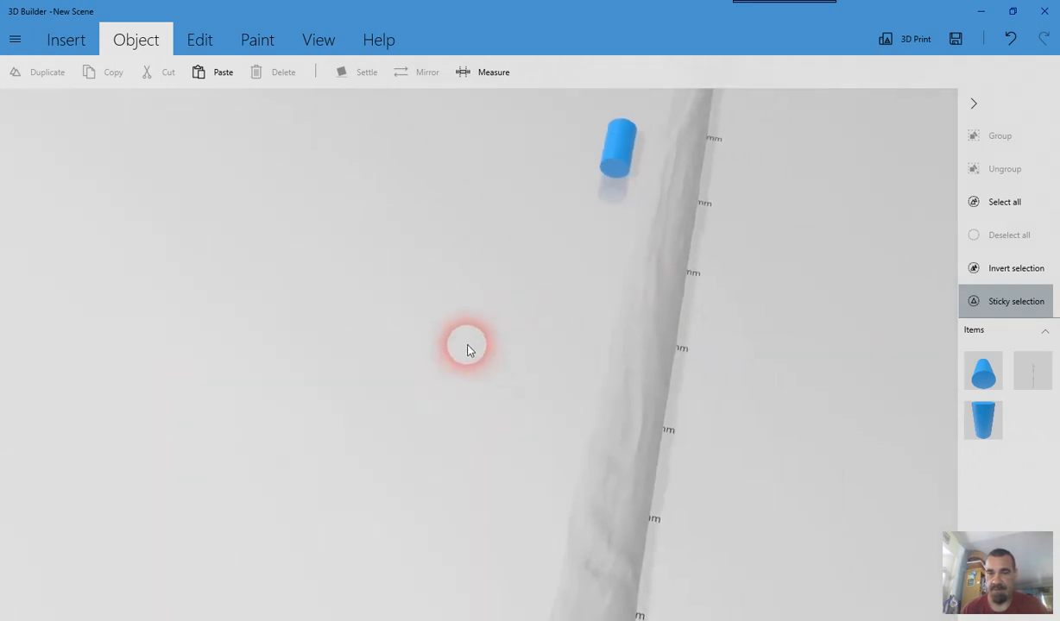
left_click(662, 352)
left_click_drag(528, 449, 688, 99)
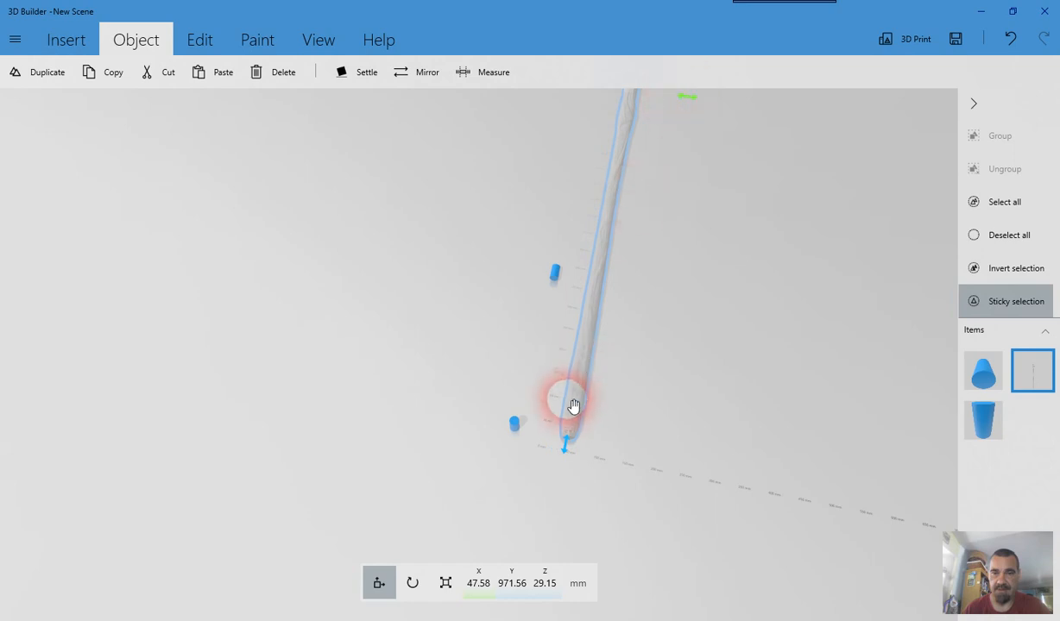
scroll(563, 384, "up", 6)
left_click_drag(568, 393, 624, 386)
left_click_drag(511, 450, 515, 320)
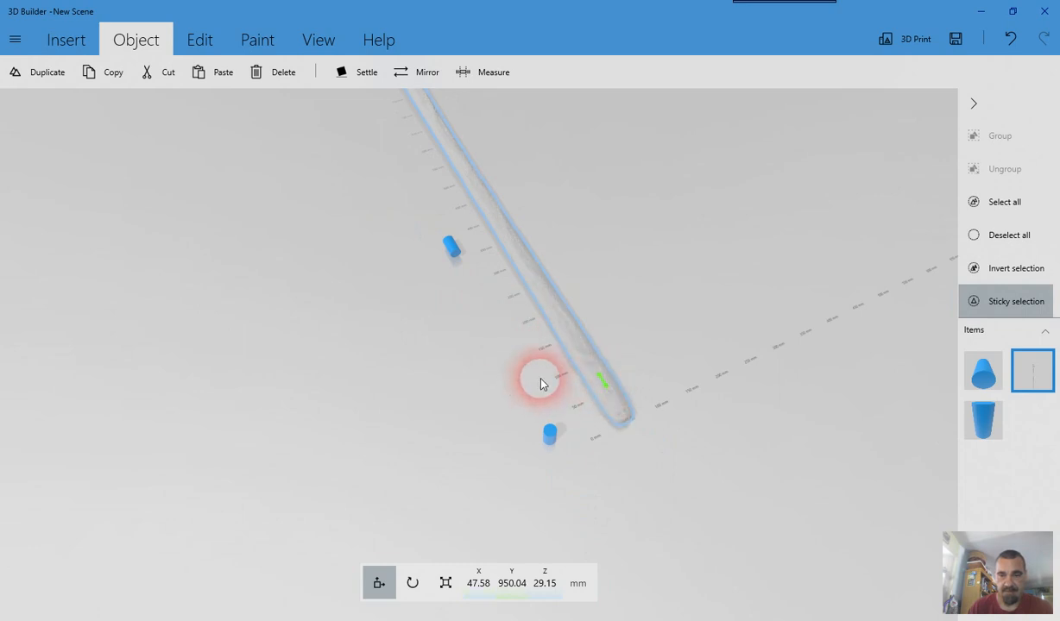
Step: Start a Split on the staff and switch its cutting plane to rotation mode
scroll(524, 367, "up", 5)
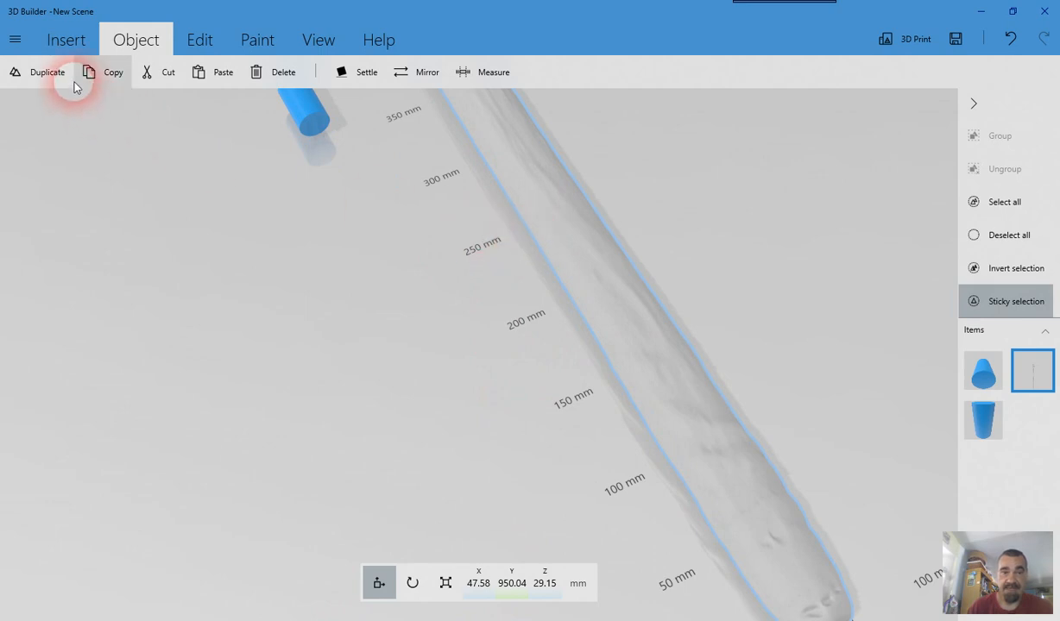
left_click(196, 41)
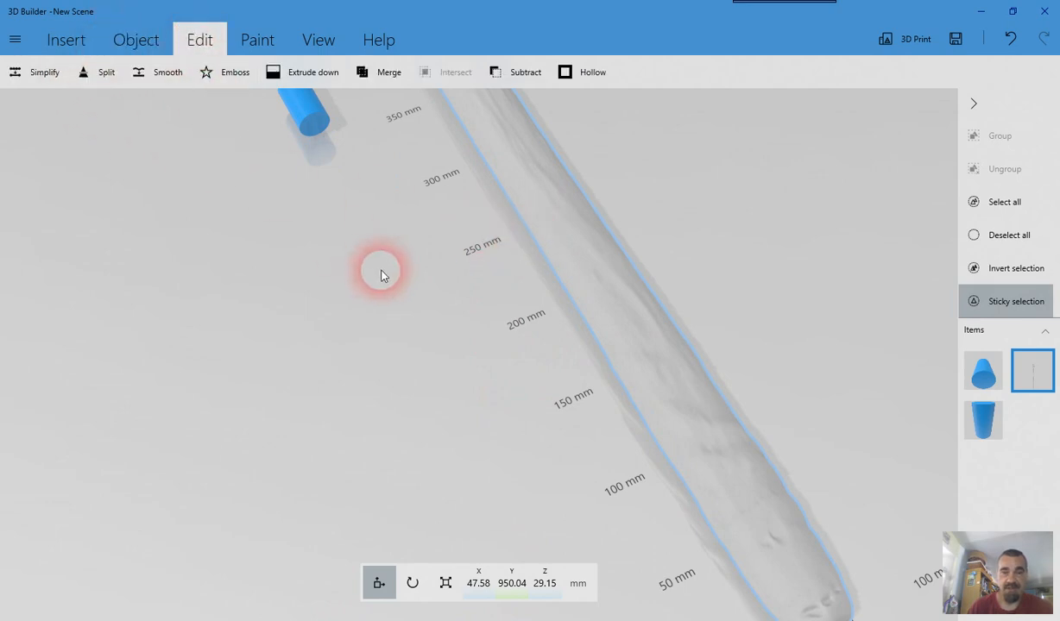
left_click(91, 74)
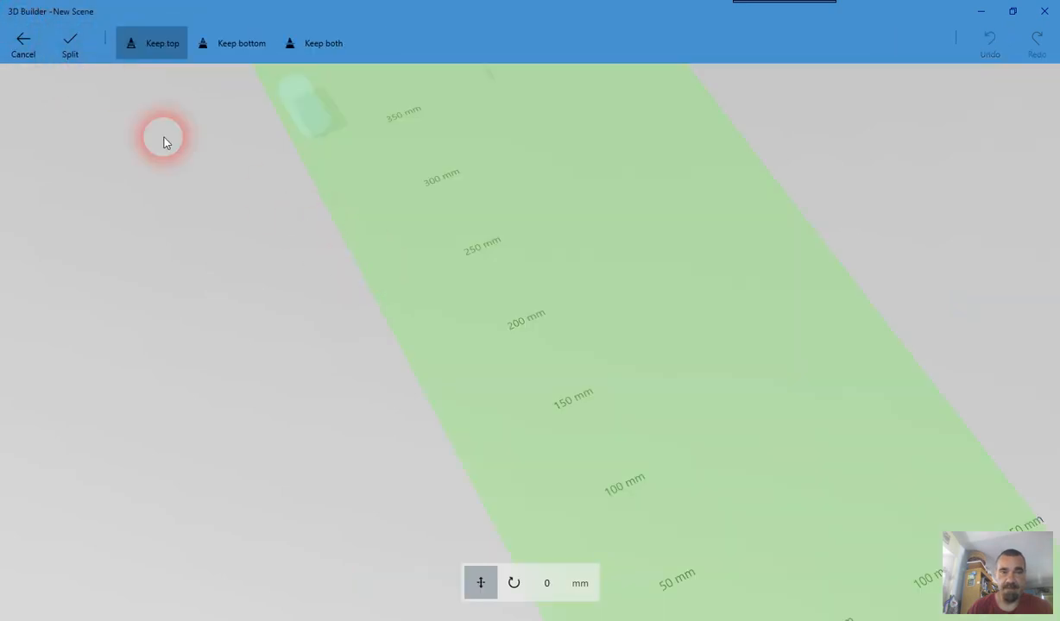
left_click(506, 575)
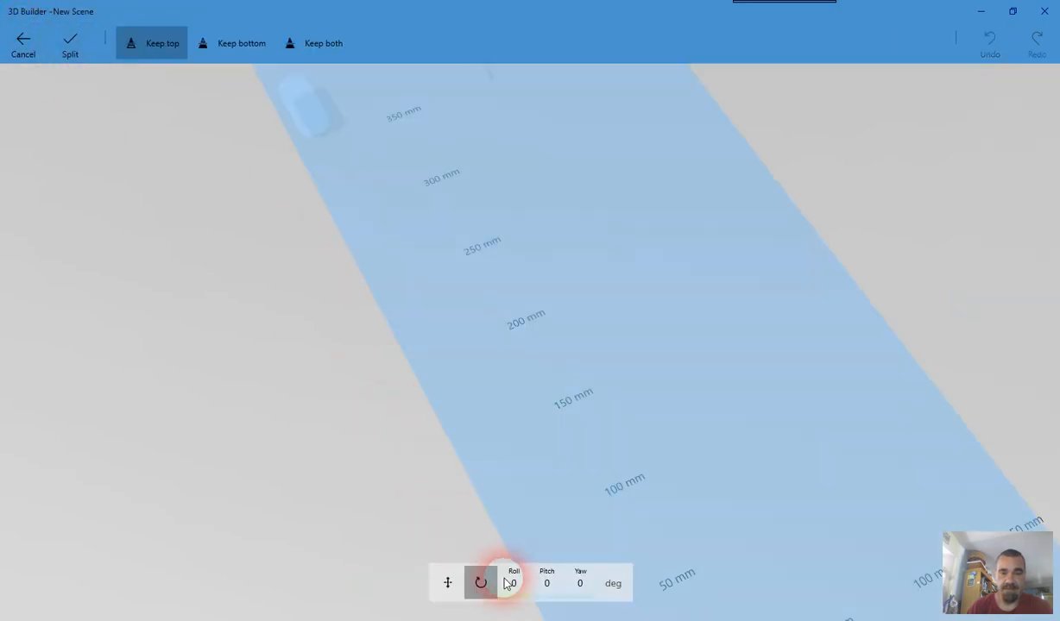
left_click(548, 585)
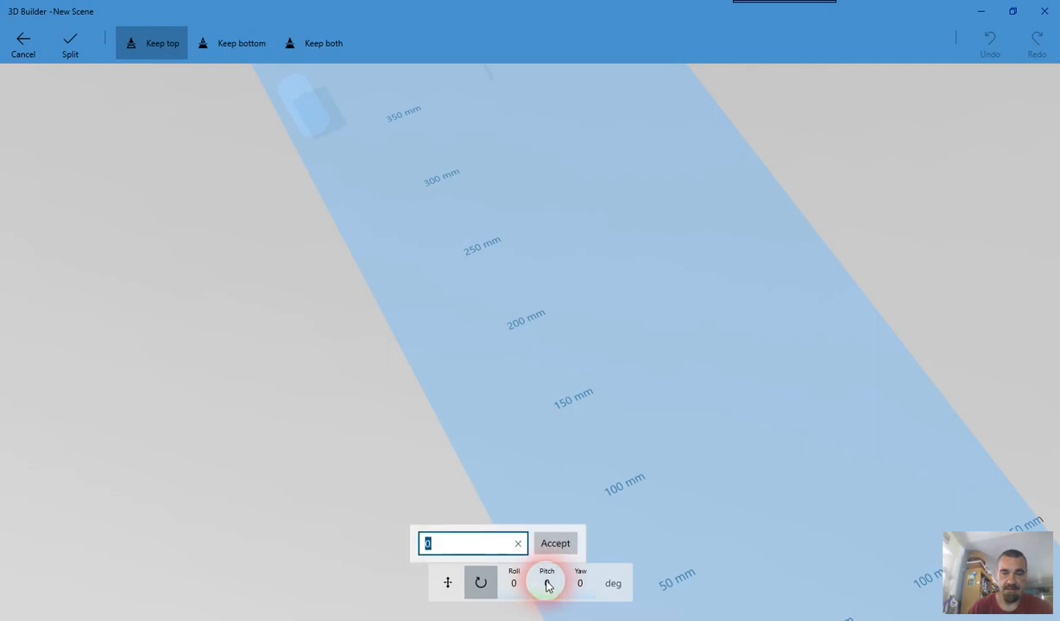
type("90")
key("Return")
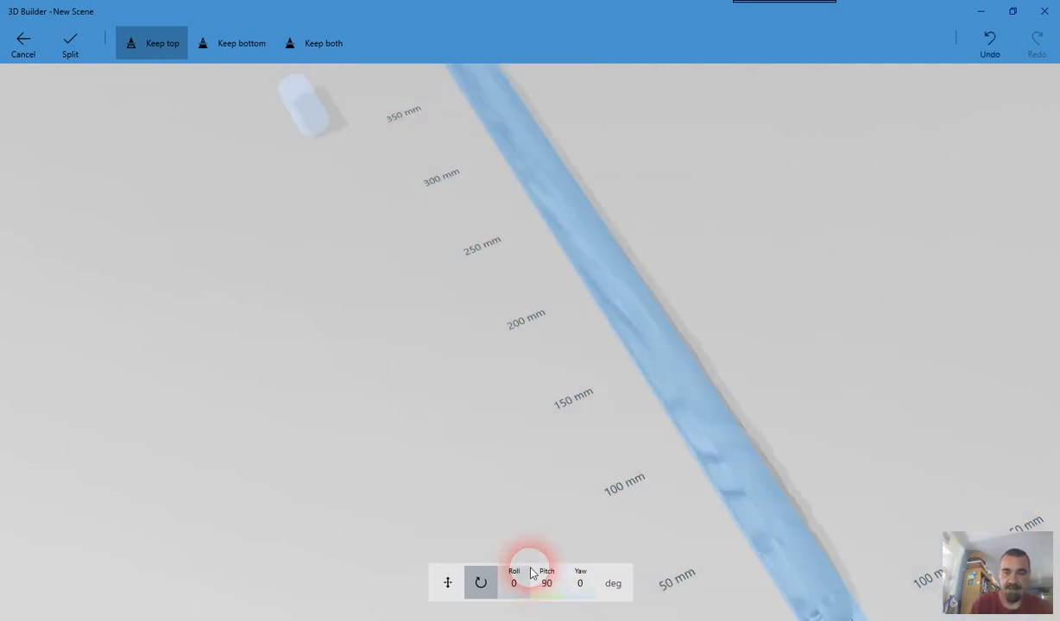
left_click_drag(569, 438, 562, 580)
left_click(547, 584)
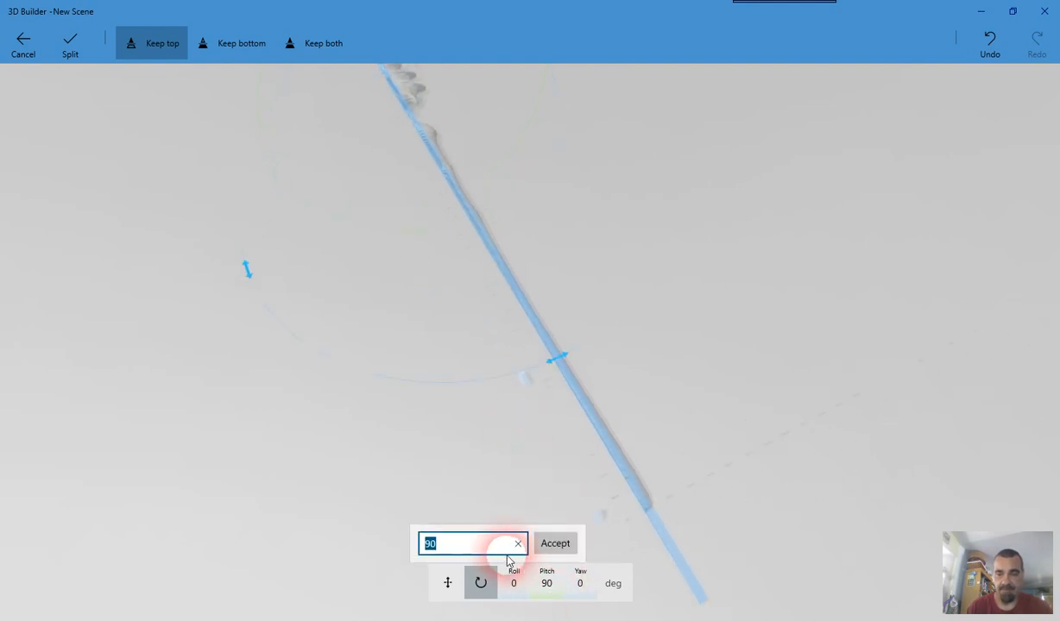
type("0")
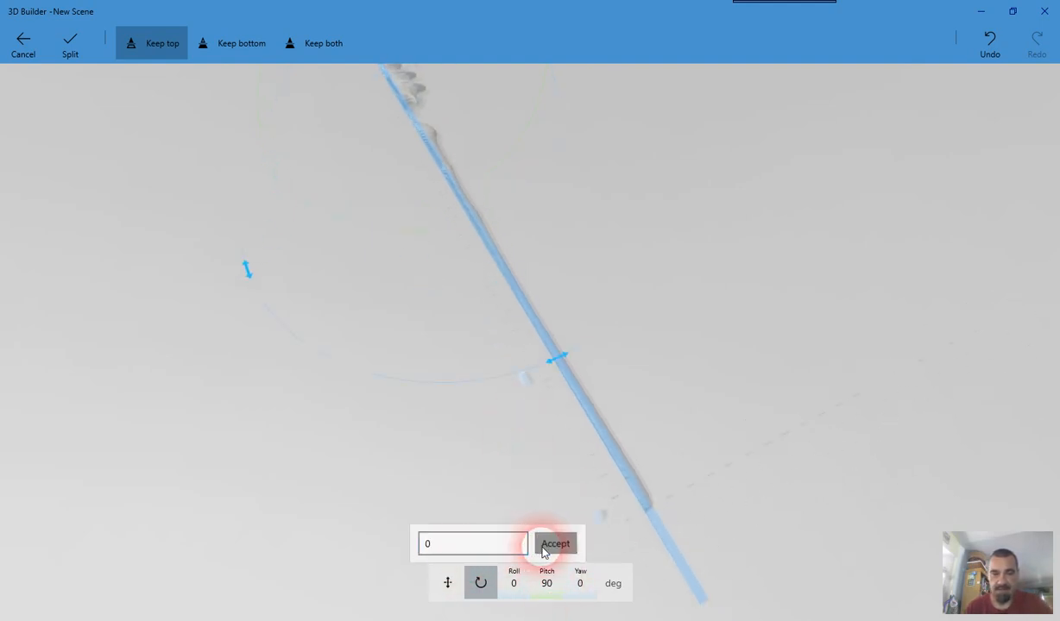
left_click(546, 544)
Step: Split the staff crosswise near the 200 mm mark, with roll 90 degrees and offset about -746.8 mm, keeping both parts
type("9")
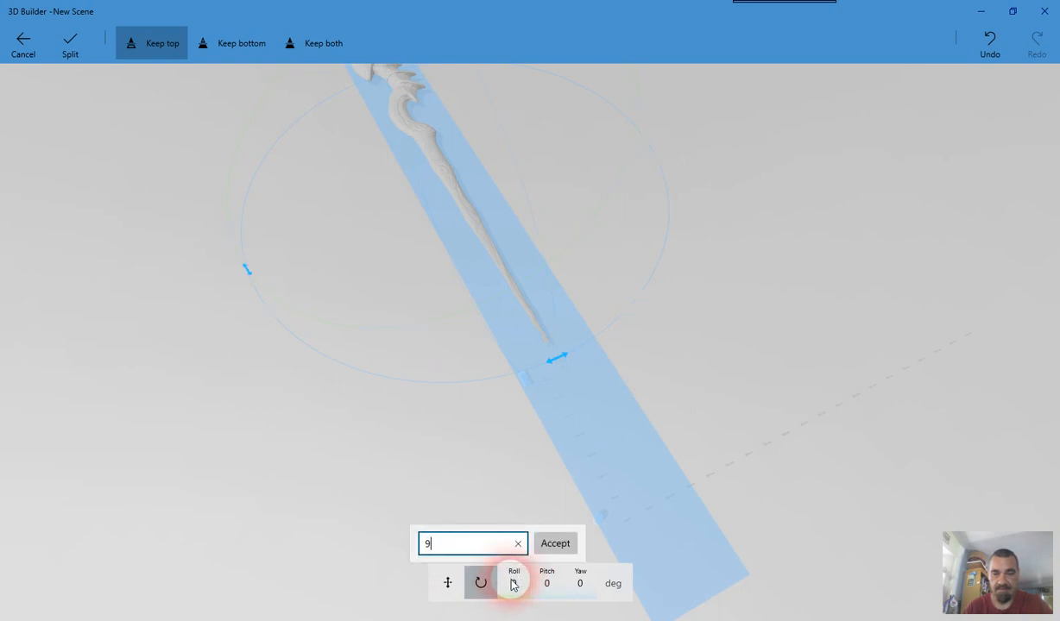
type("0")
key("Return")
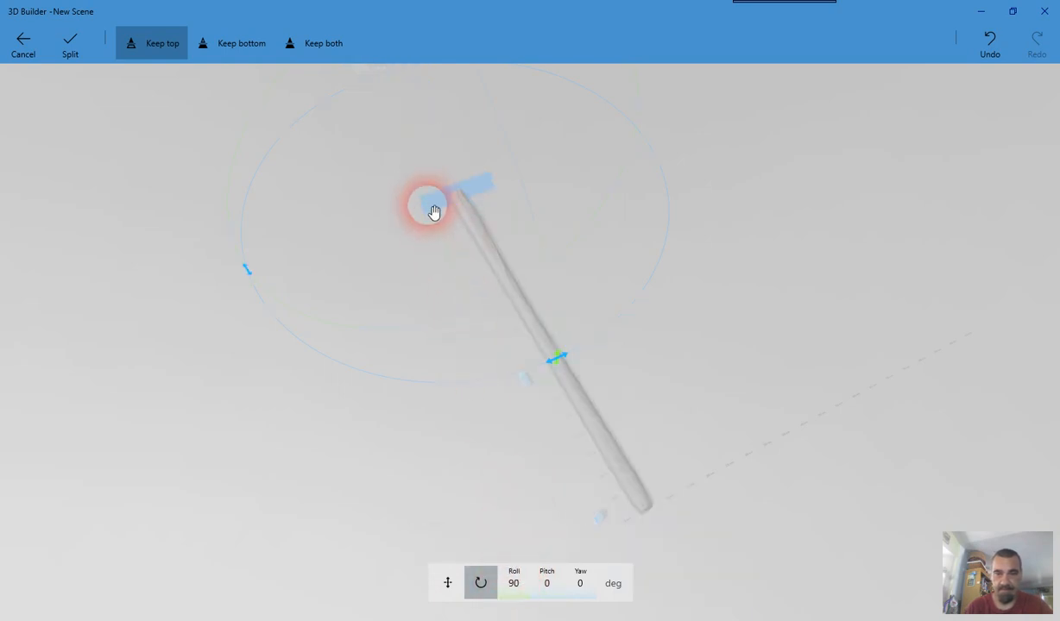
left_click_drag(437, 204, 556, 418)
scroll(566, 472, "up", 3)
right_click_drag(580, 478, 366, 111)
left_click_drag(550, 456, 563, 511)
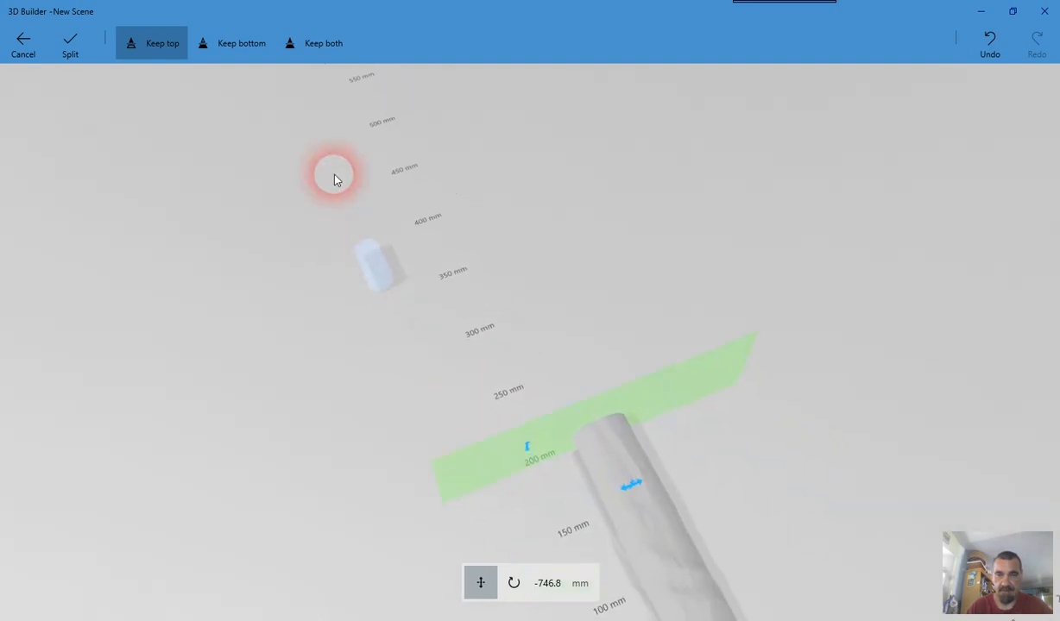
left_click(304, 42)
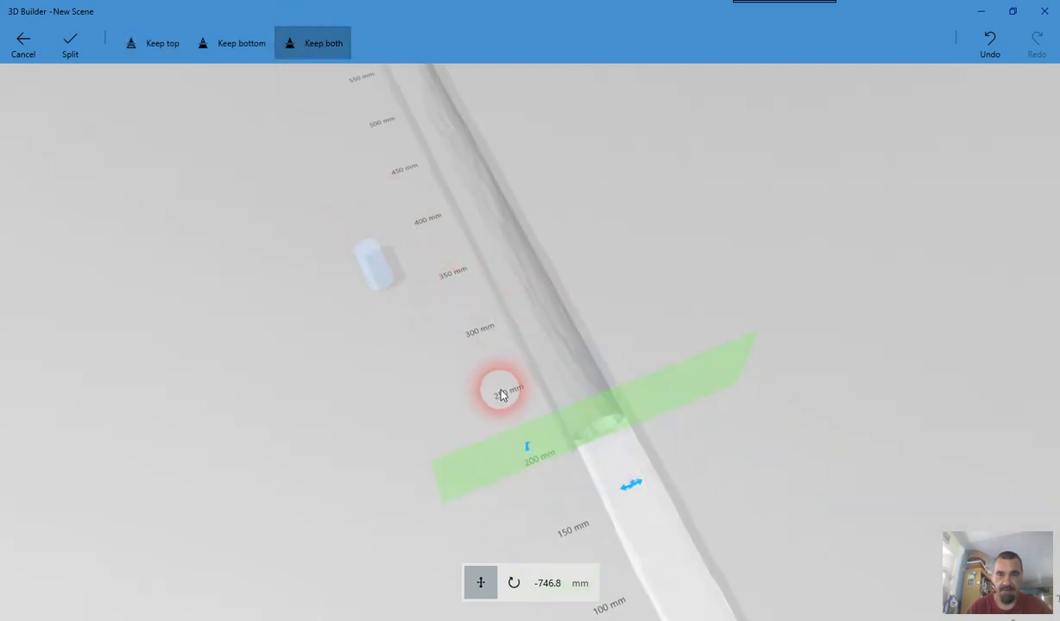
left_click(71, 44)
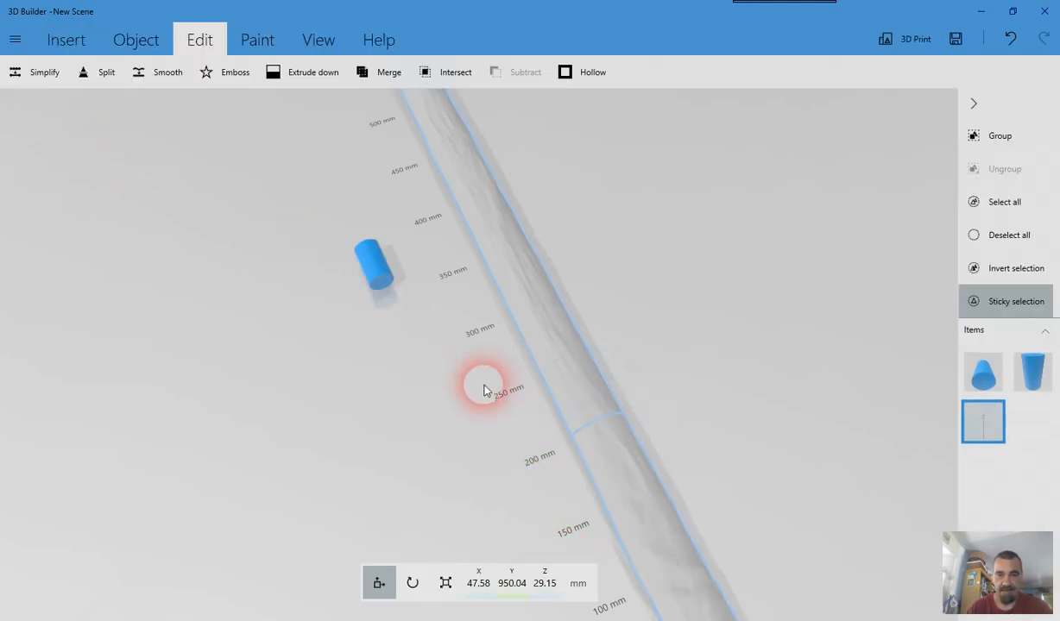
Step: Start a Split on the long remaining section of the staff and set its cutting plane's roll to 90 degrees
left_click(609, 478)
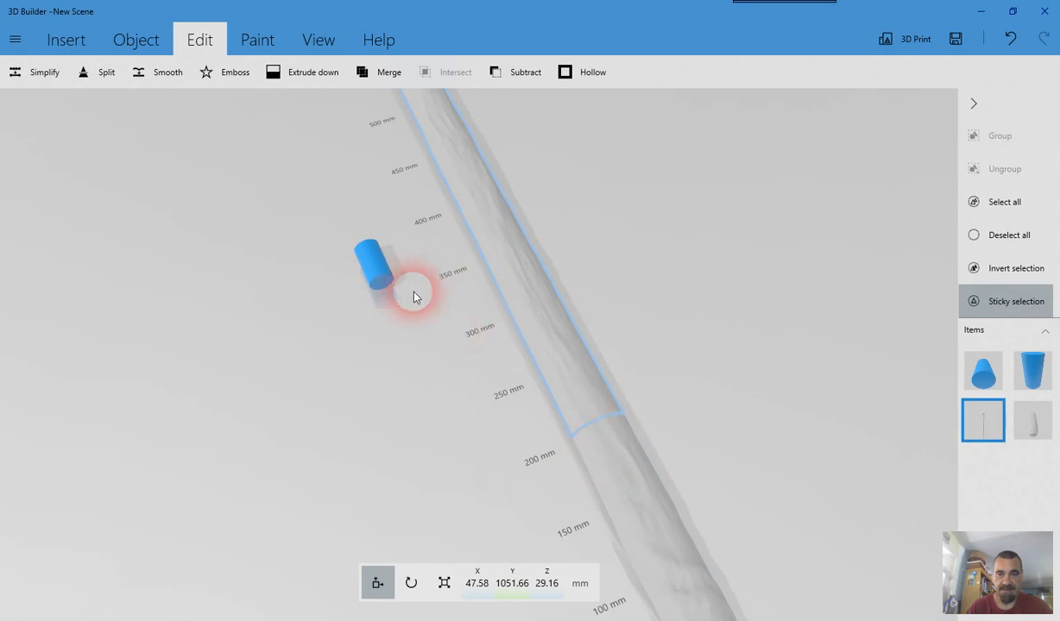
right_click_drag(413, 297, 546, 539)
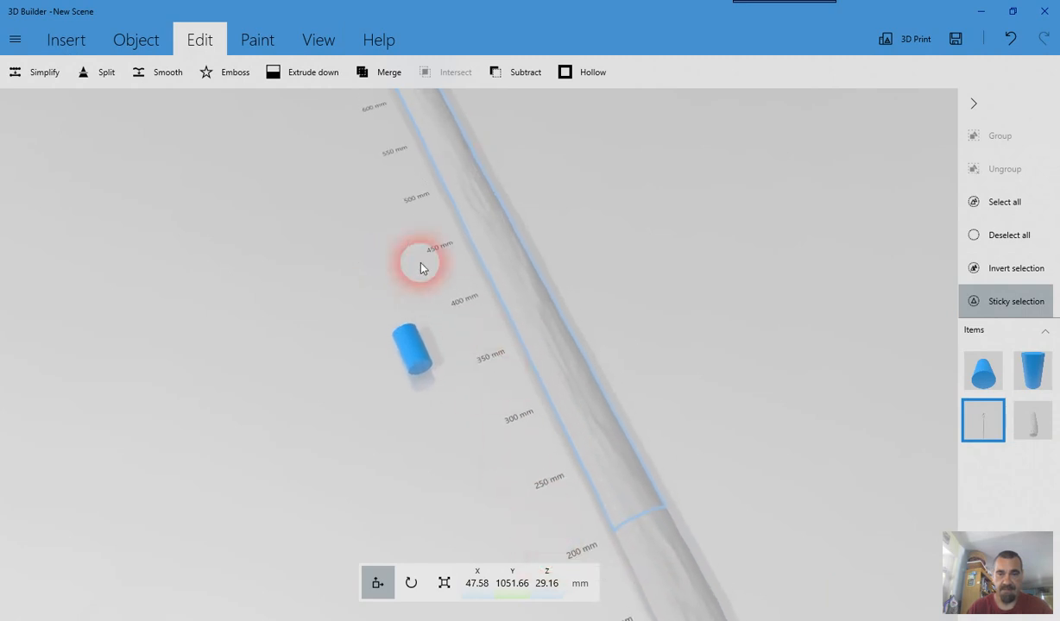
left_click(104, 71)
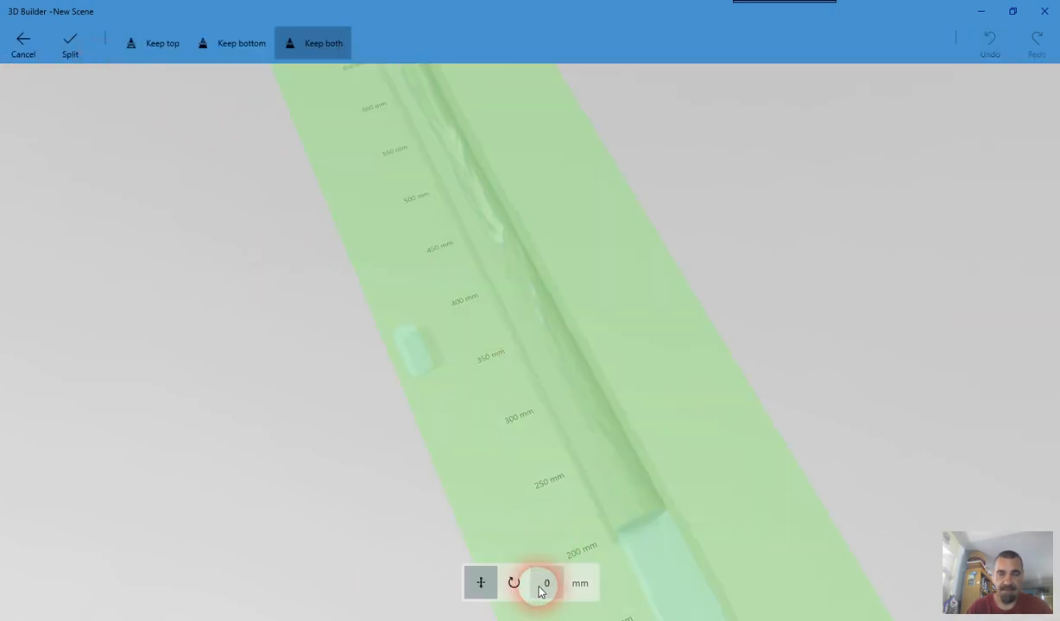
left_click(514, 583)
left_click(516, 585)
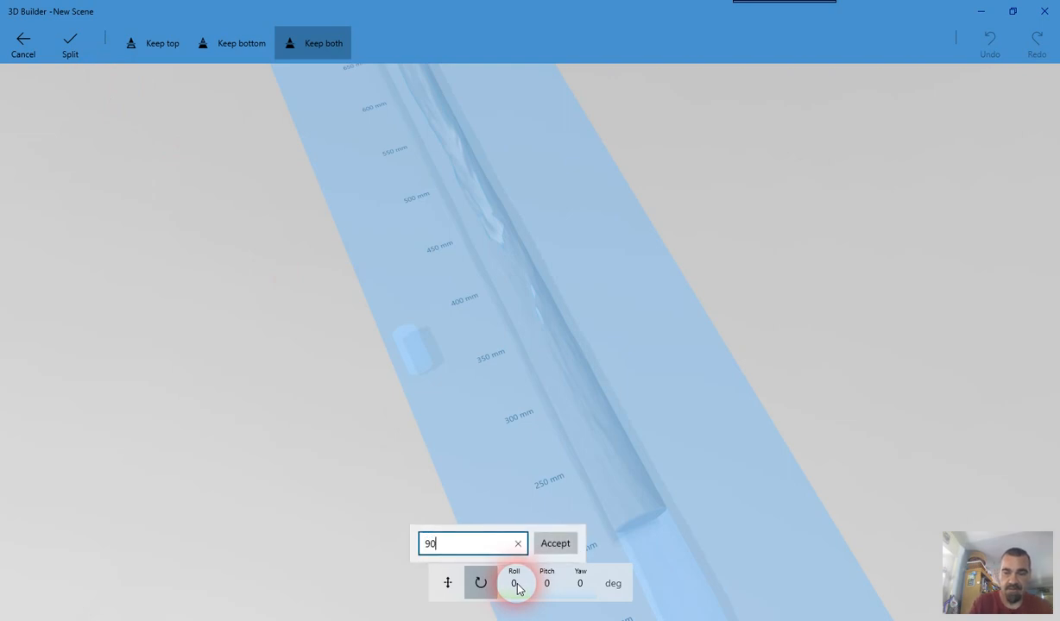
type("90")
key("Return")
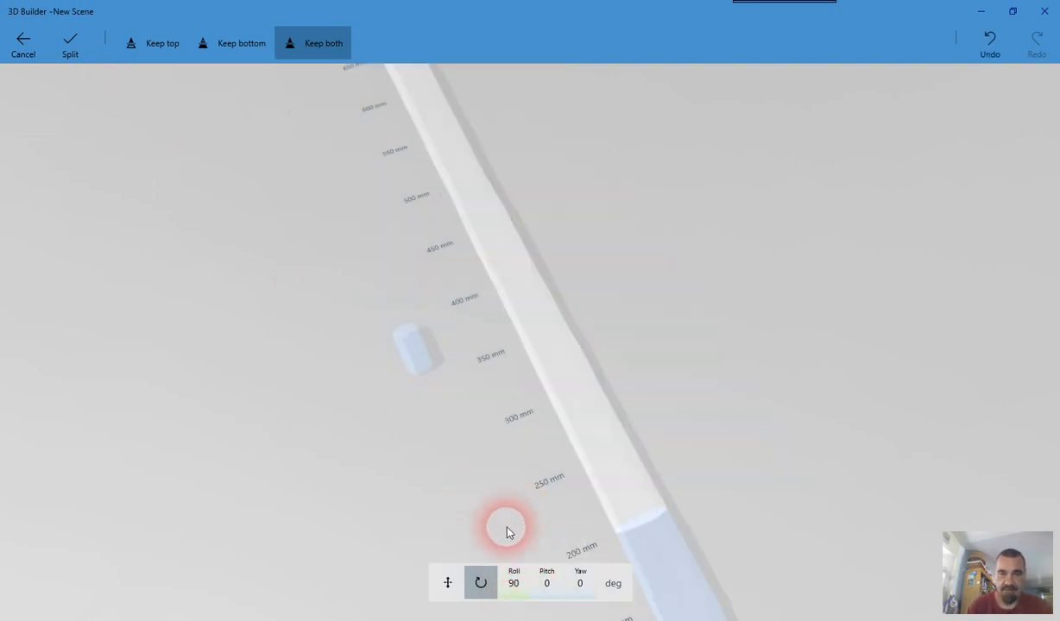
Step: Split the long section crosswise near the 400 mm mark, with the plane offset about -648 mm, keeping both parts
left_click_drag(458, 353, 407, 220)
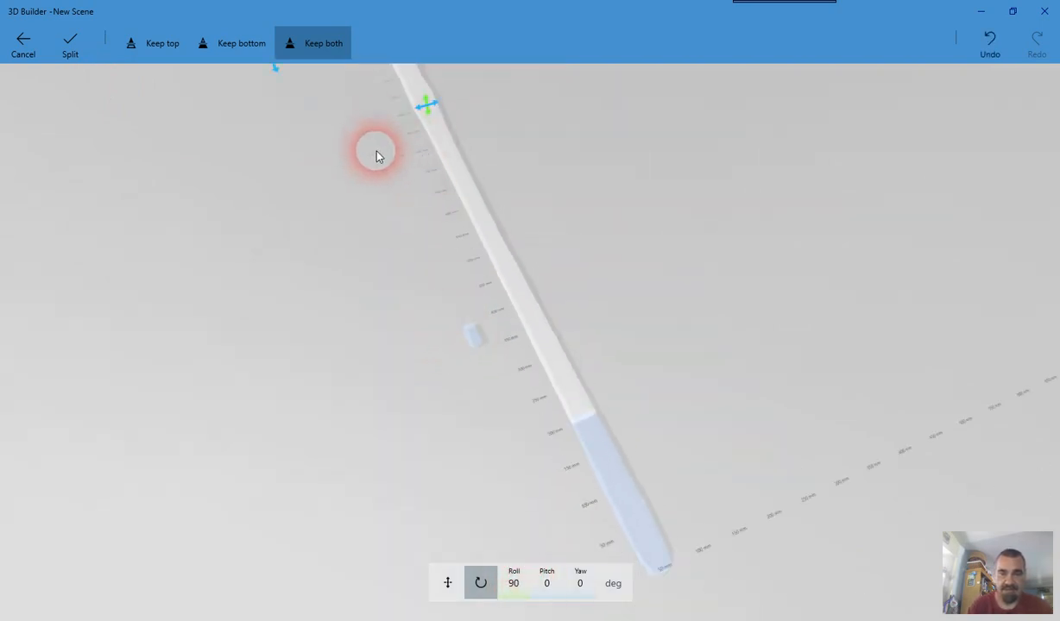
left_click_drag(425, 307, 504, 450)
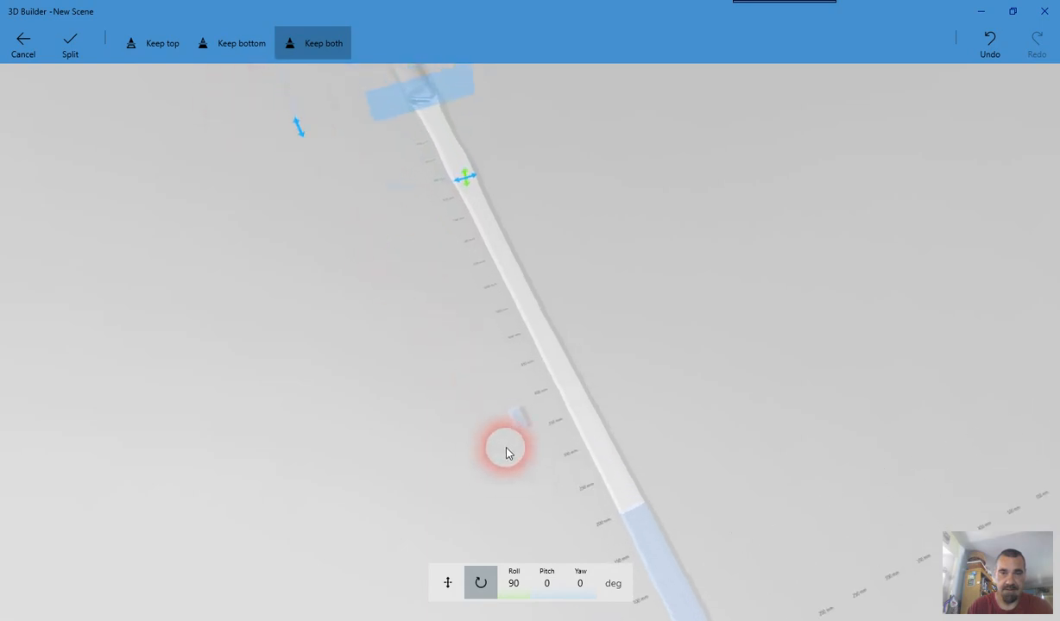
left_click_drag(399, 115, 532, 377)
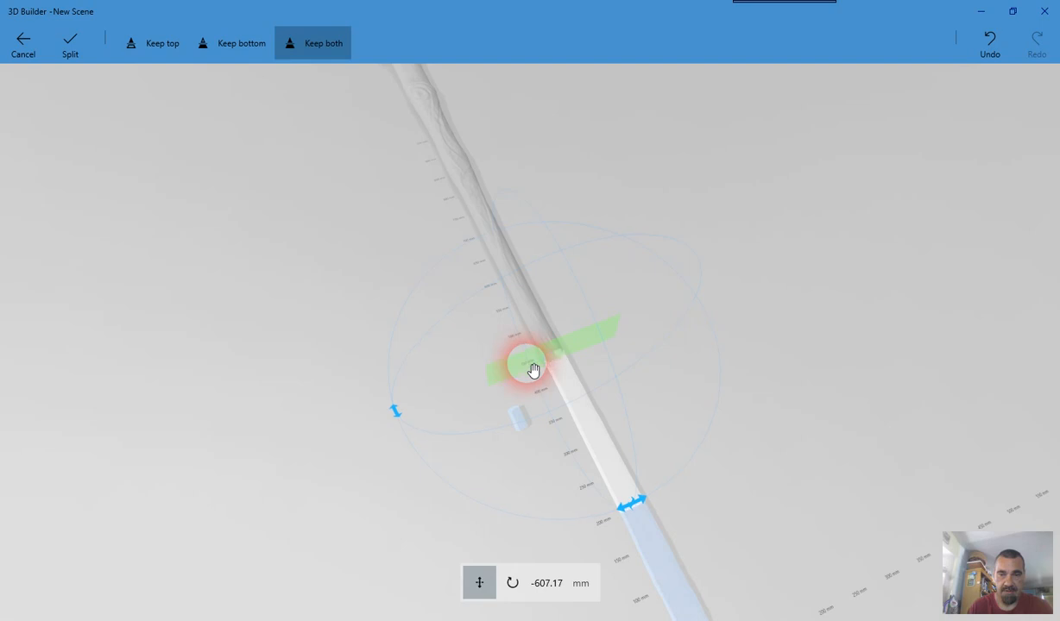
scroll(533, 371, "up", 5)
right_click_drag(448, 402, 273, 172)
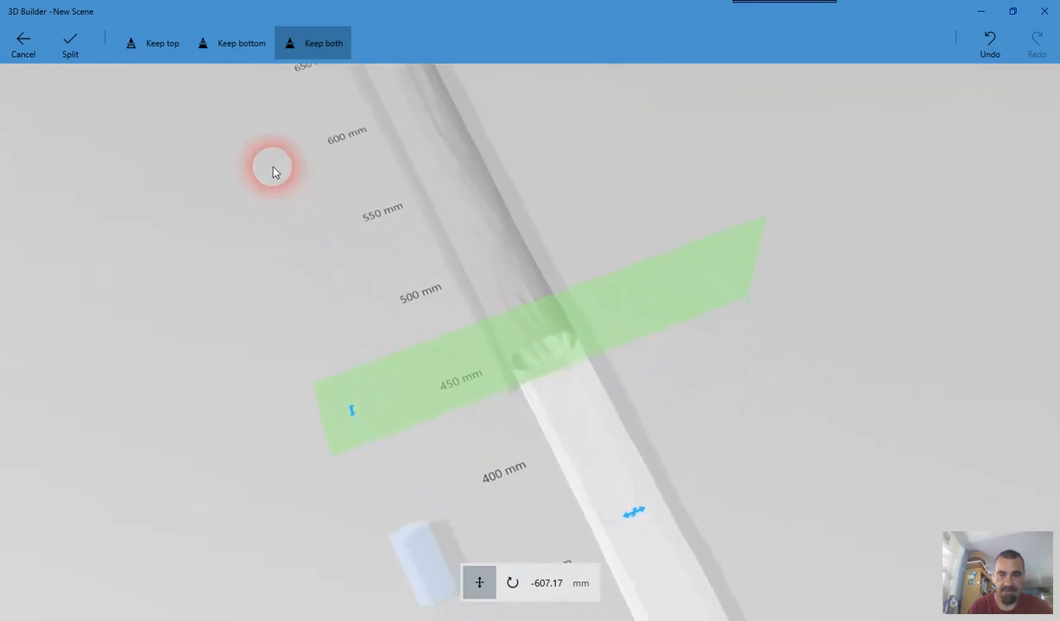
left_click_drag(487, 399, 509, 444)
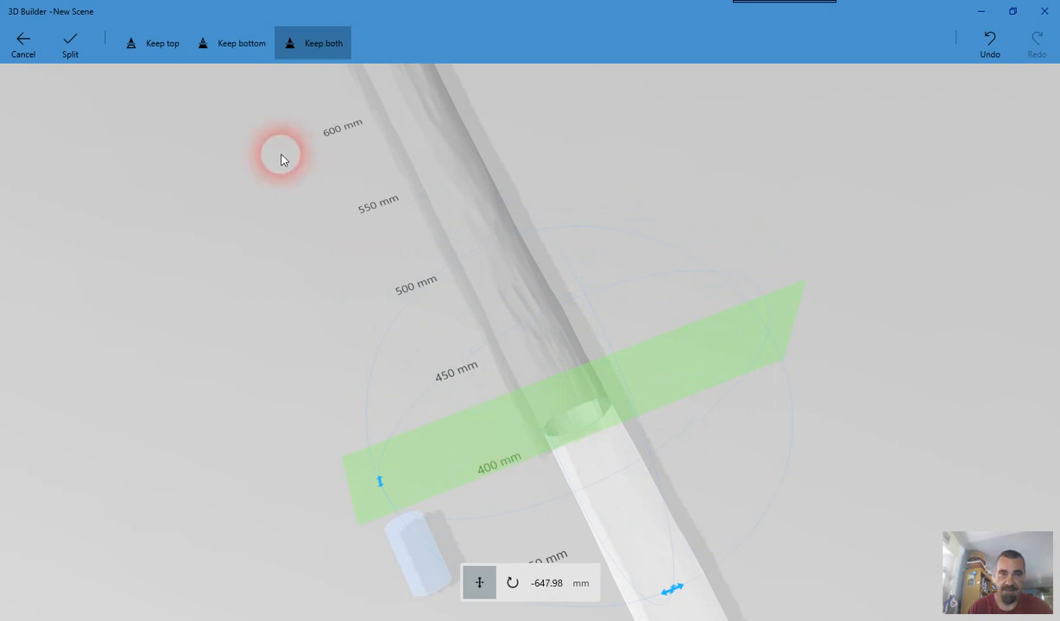
left_click(71, 47)
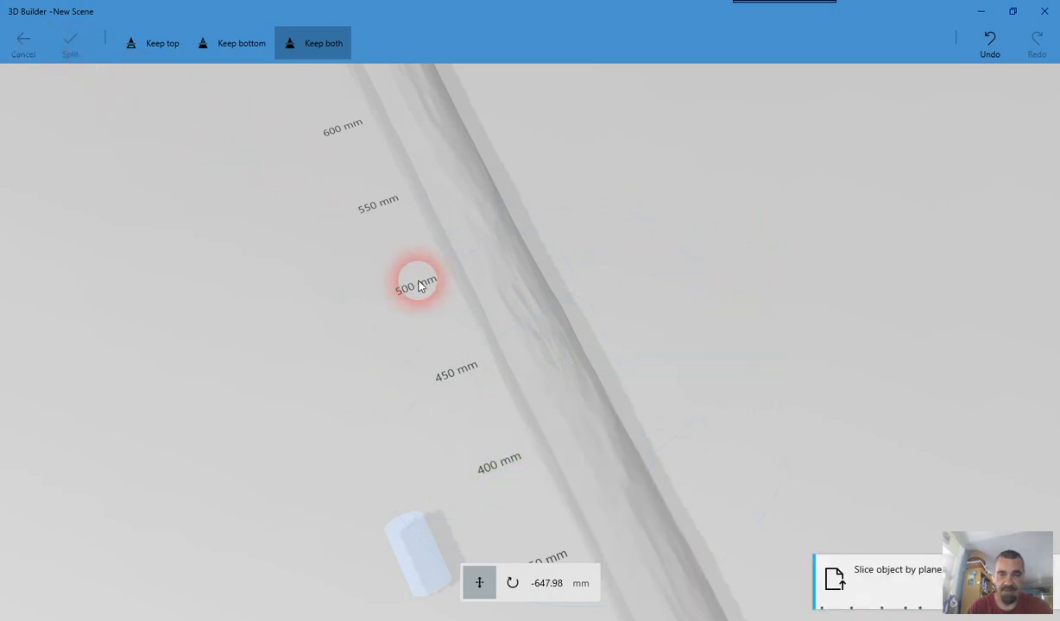
Step: Examine the staff section between the 200 mm and 400 mm marks and the cuts at its ends
left_click(523, 361)
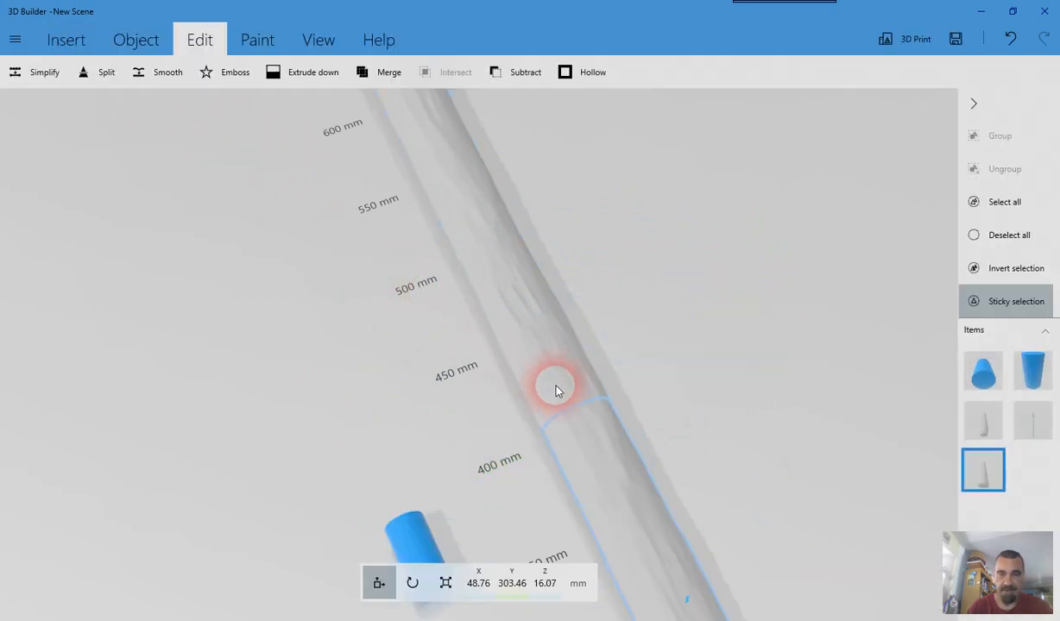
left_click(555, 419)
right_click_drag(413, 432, 307, 302)
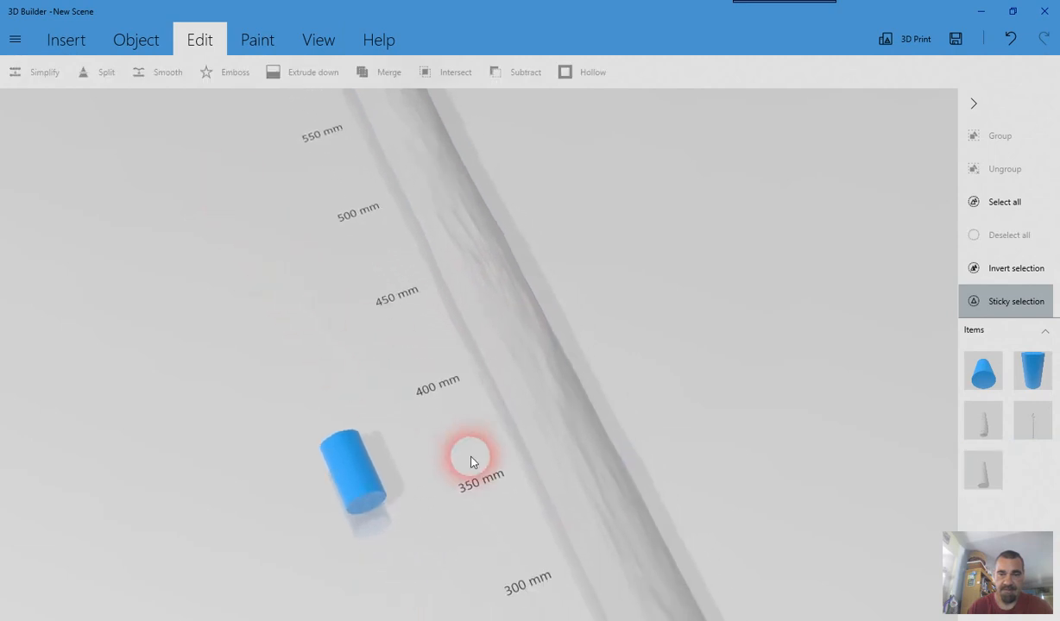
scroll(423, 423, "down", 4)
right_click_drag(506, 461, 503, 438)
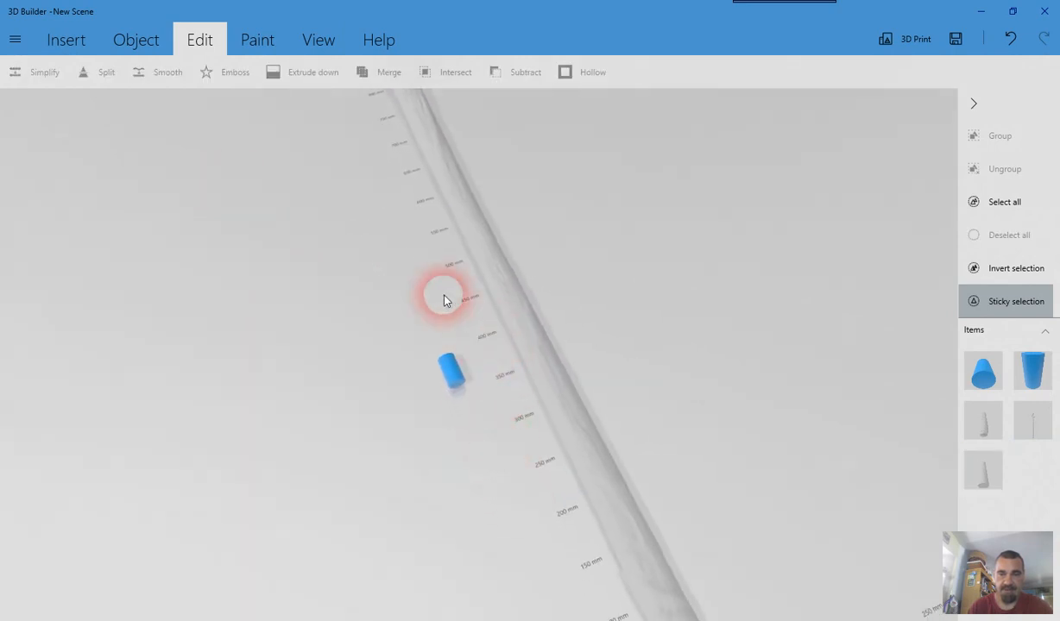
scroll(442, 263, "down", 5)
left_click_drag(459, 265, 533, 401)
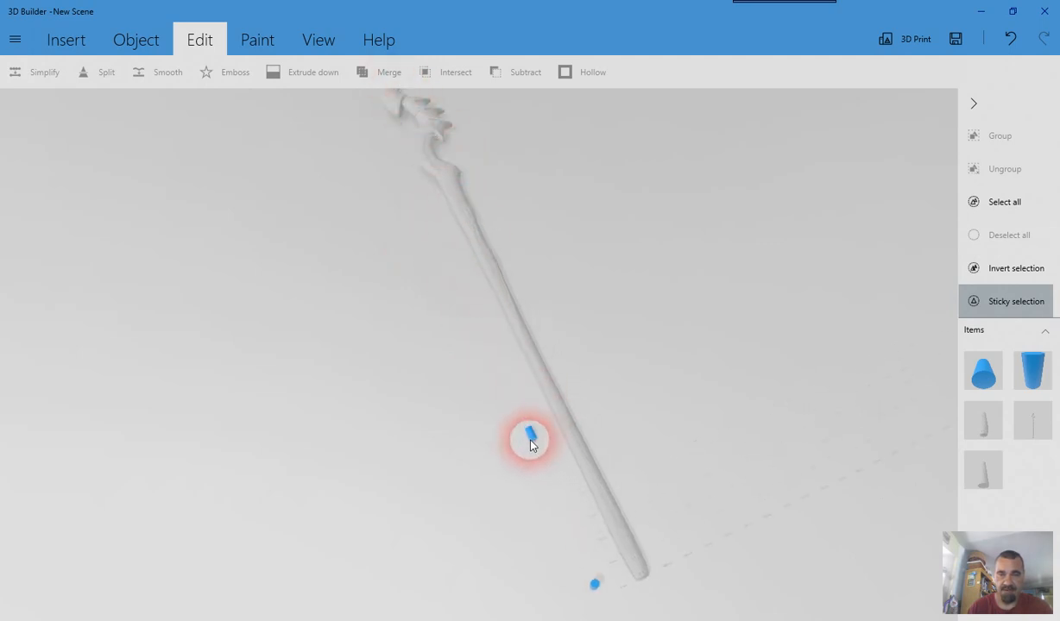
left_click(592, 474)
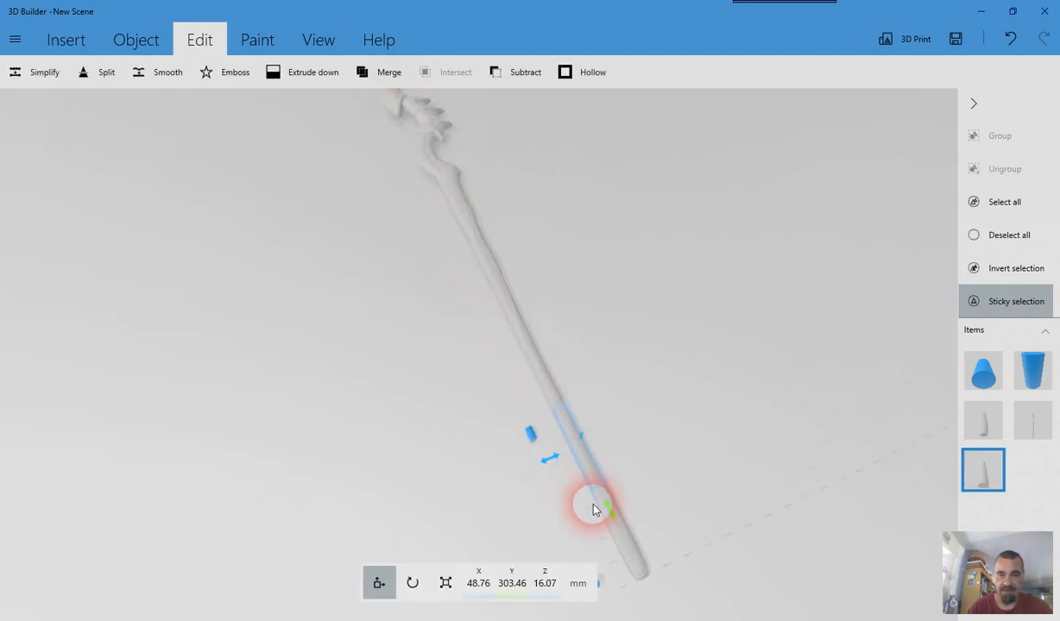
scroll(554, 489, "up", 2)
left_click_drag(553, 499, 418, 320)
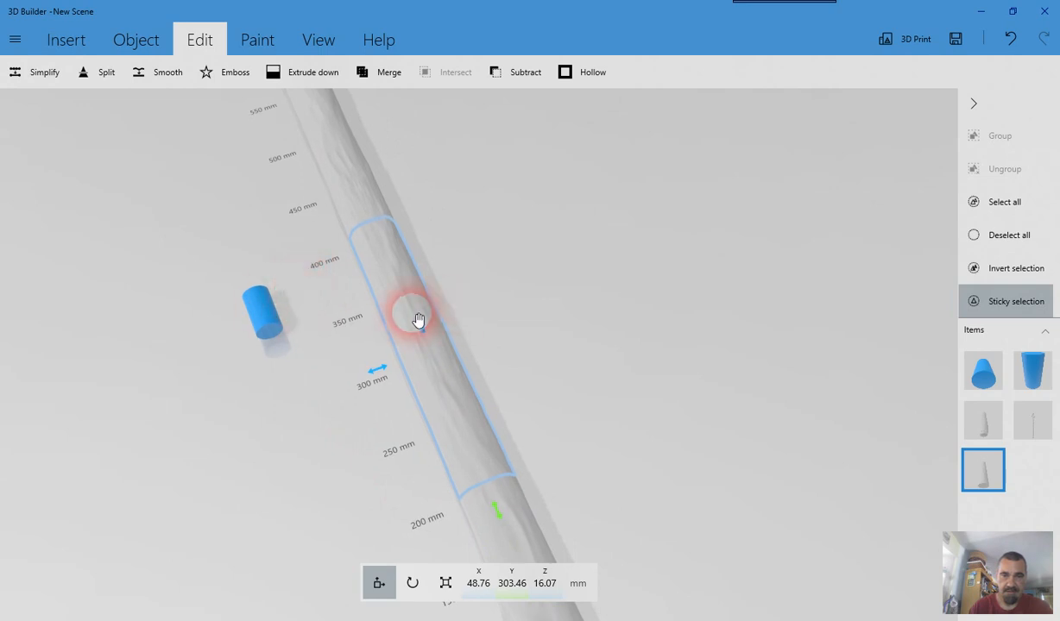
Step: Move the horizontal cylinder sideways into the staff near the 400 mm cut, to about X 40.7 mm, keeping only it selected
left_click(267, 302)
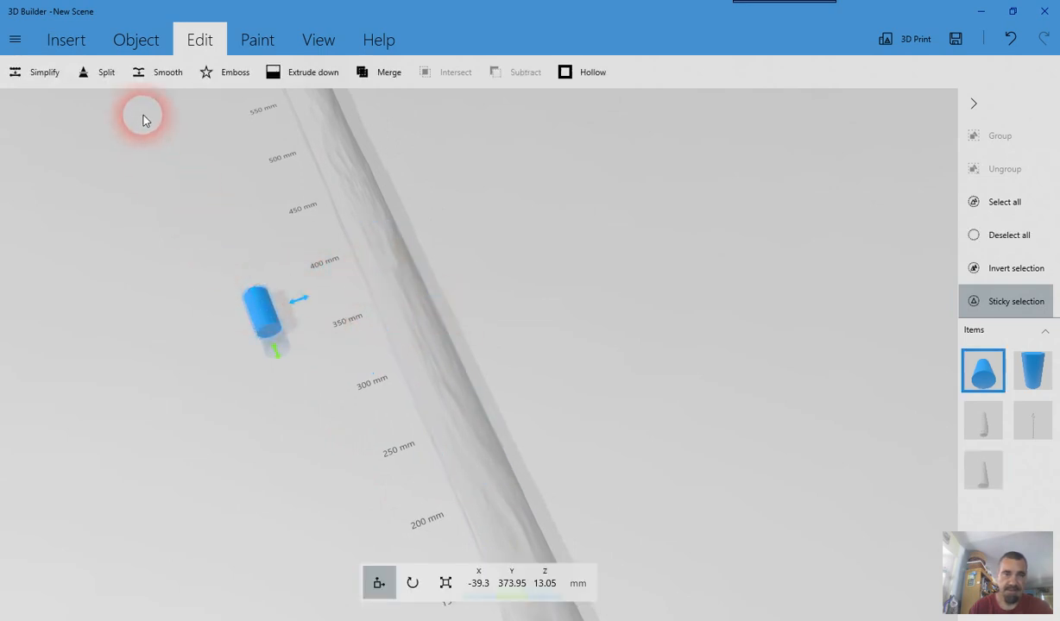
left_click_drag(301, 309, 410, 289)
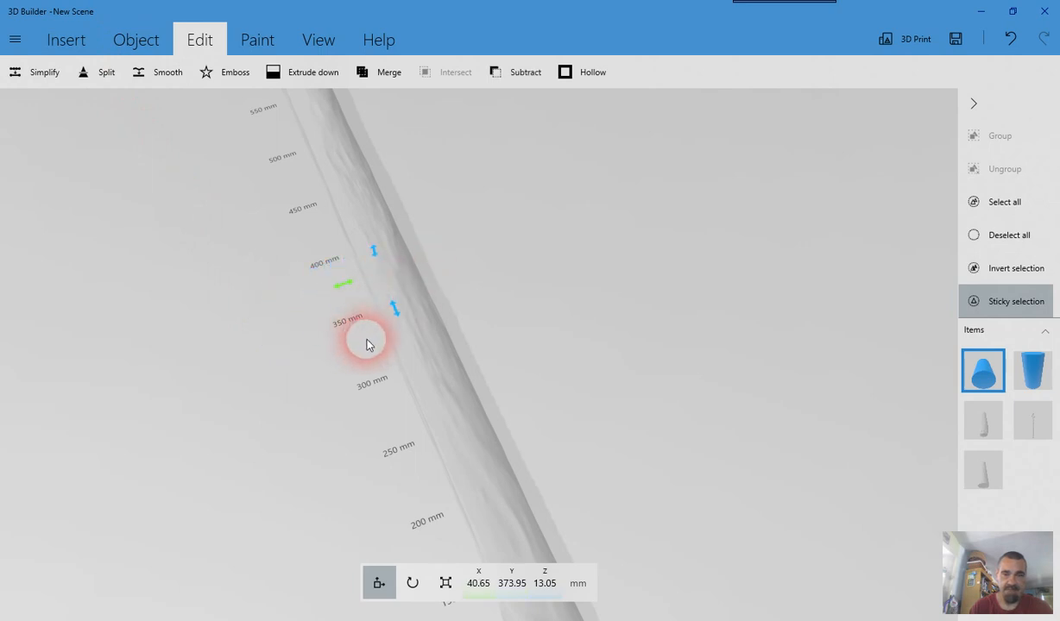
left_click(439, 388)
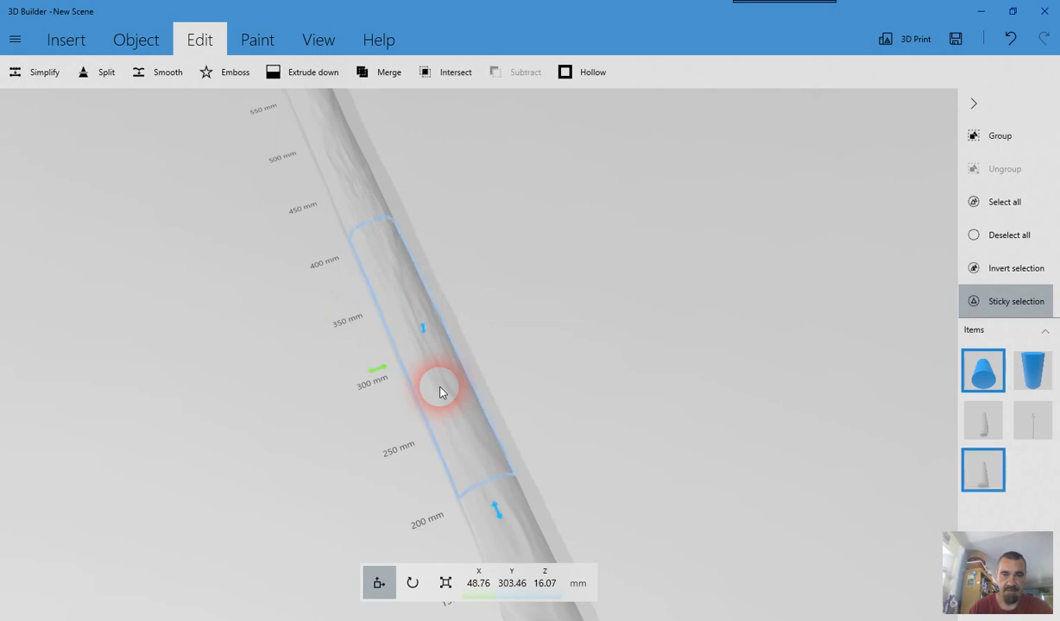
left_click(426, 366)
Step: Raise the horizontal cylinder to about Z 19 mm and centre it across the staff at about X 48.8 mm
left_click_drag(426, 366, 544, 382)
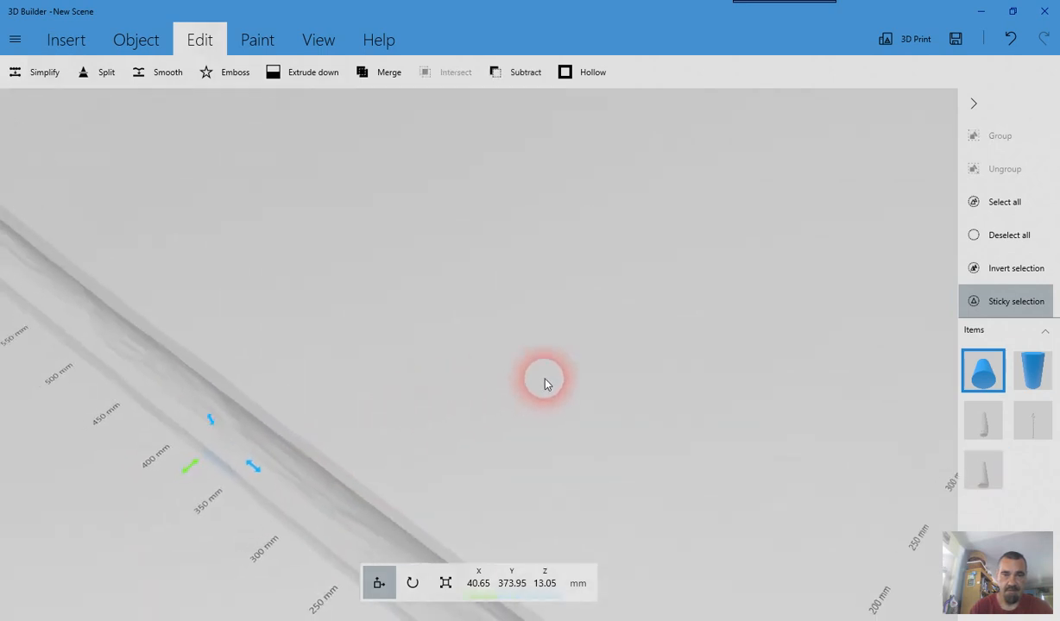
right_click_drag(545, 382, 753, 390)
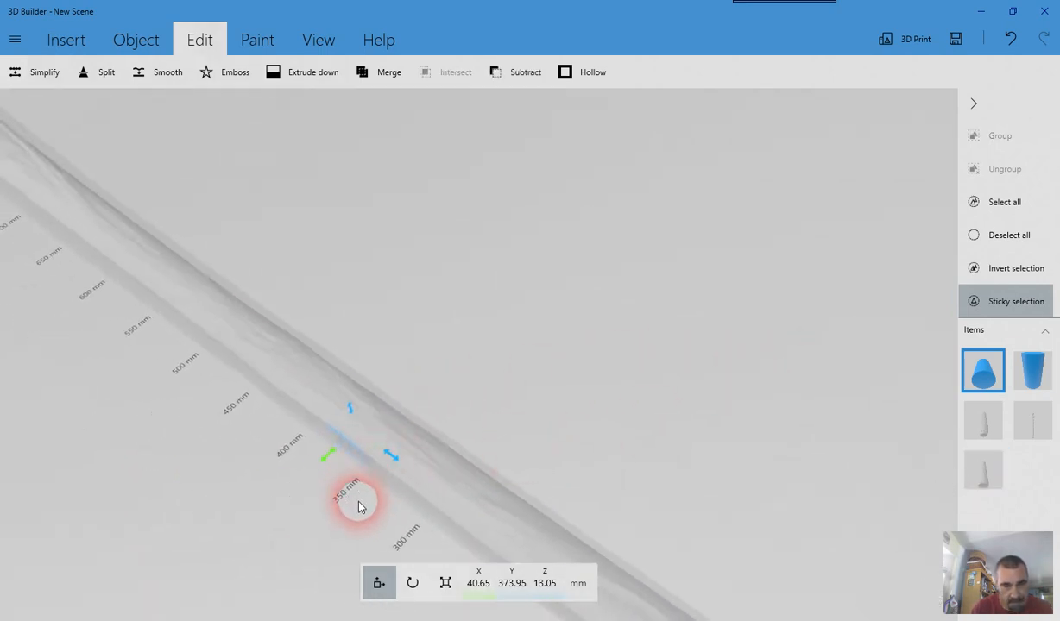
left_click_drag(361, 506, 494, 281)
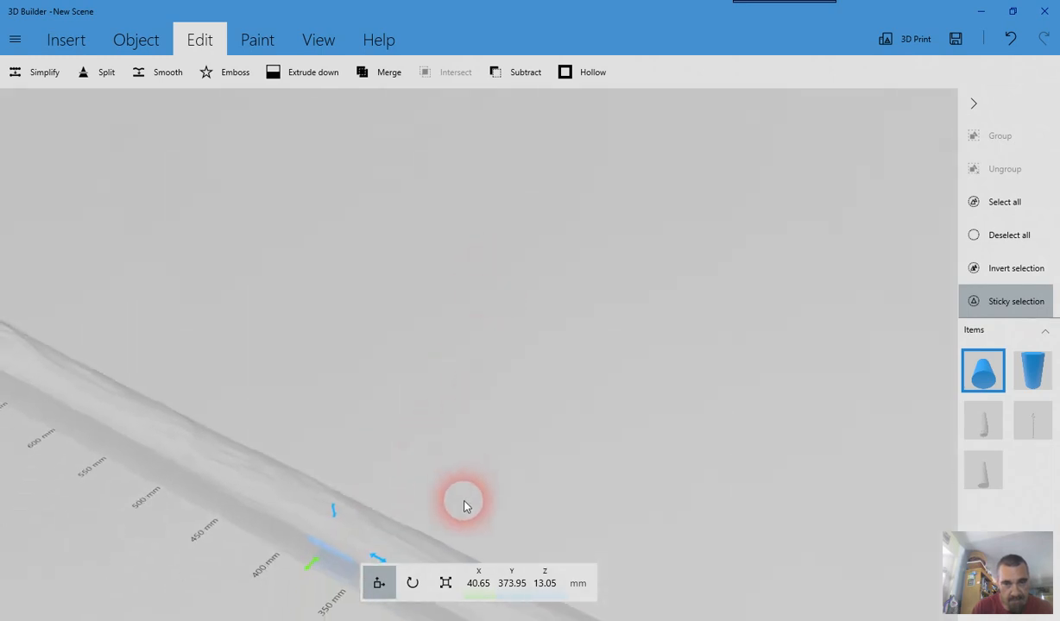
right_click_drag(464, 502, 539, 238)
right_click_drag(370, 527, 423, 289)
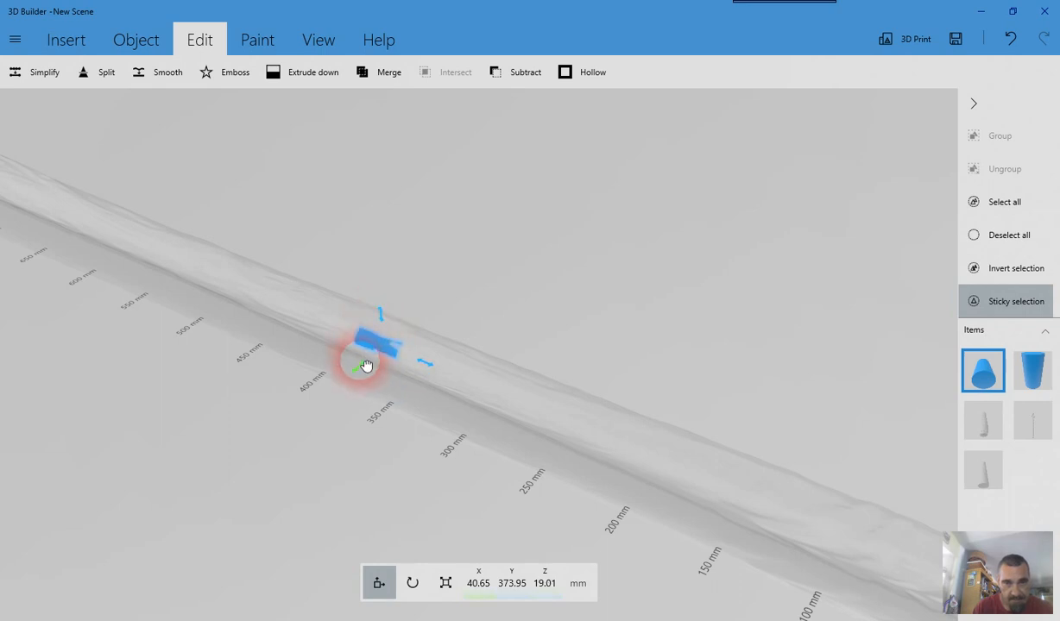
left_click(970, 426)
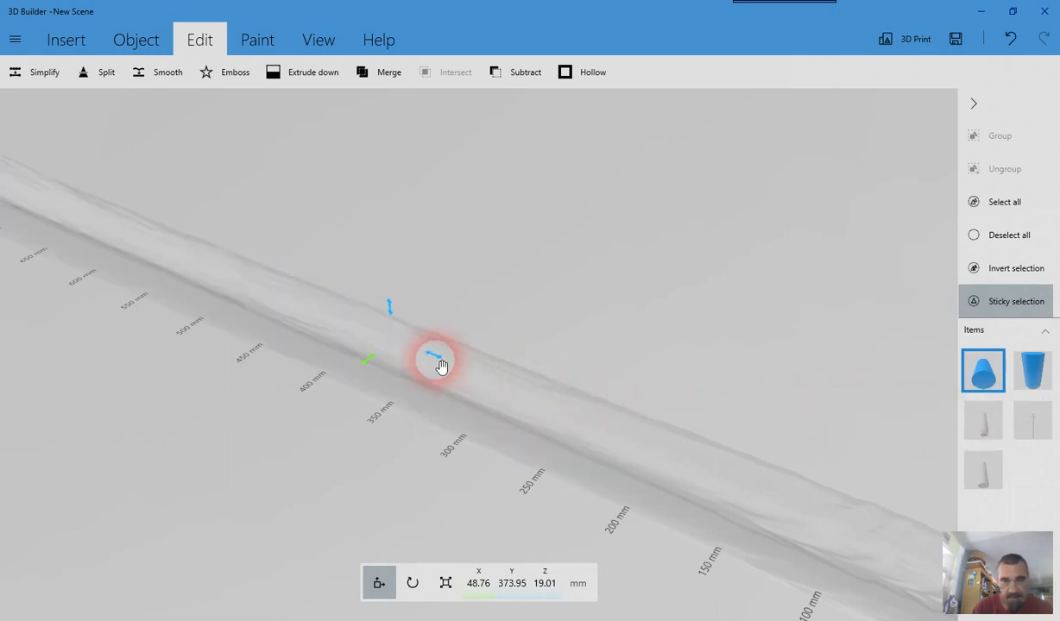
Step: Position the horizontal cylinder across the 400 mm cut at about Y 403.5 mm and lower it to about Z 16.1 mm
left_click_drag(438, 360, 401, 350)
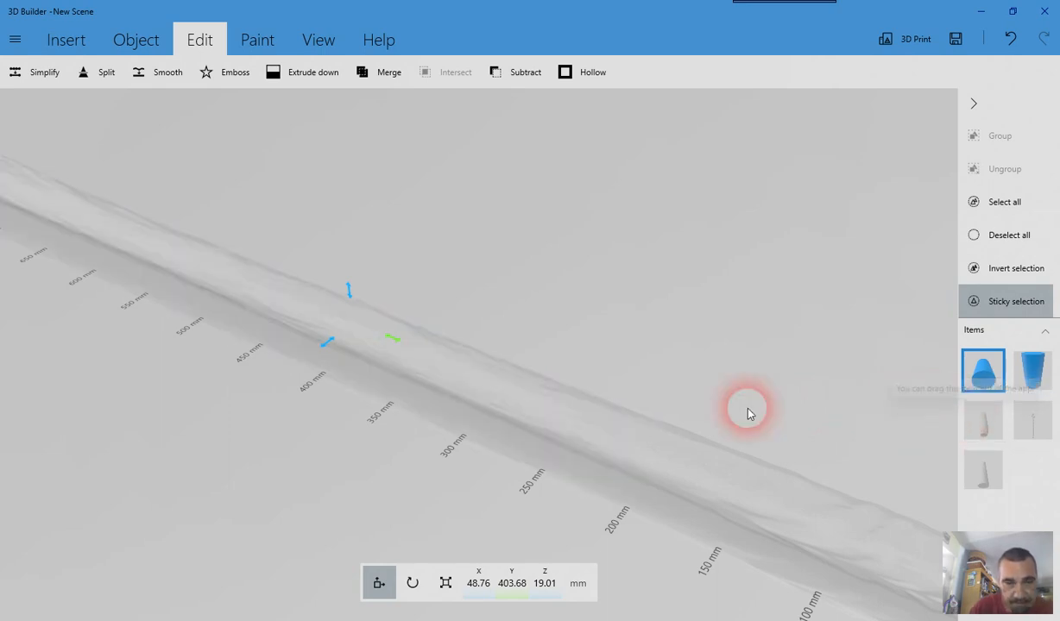
right_click_drag(359, 339, 696, 414)
left_click(964, 380)
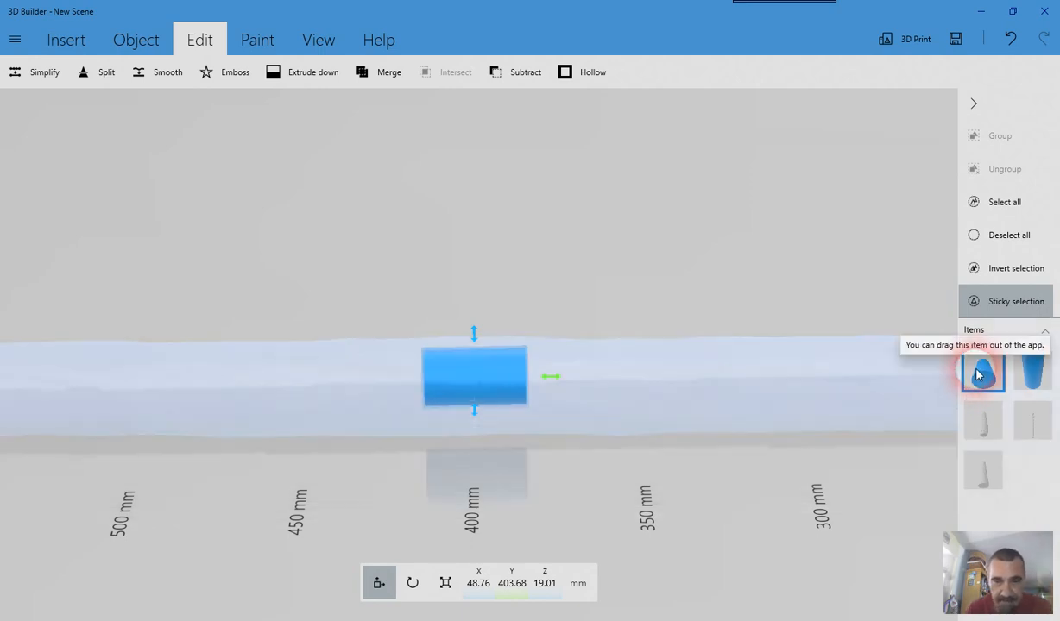
key("Right")
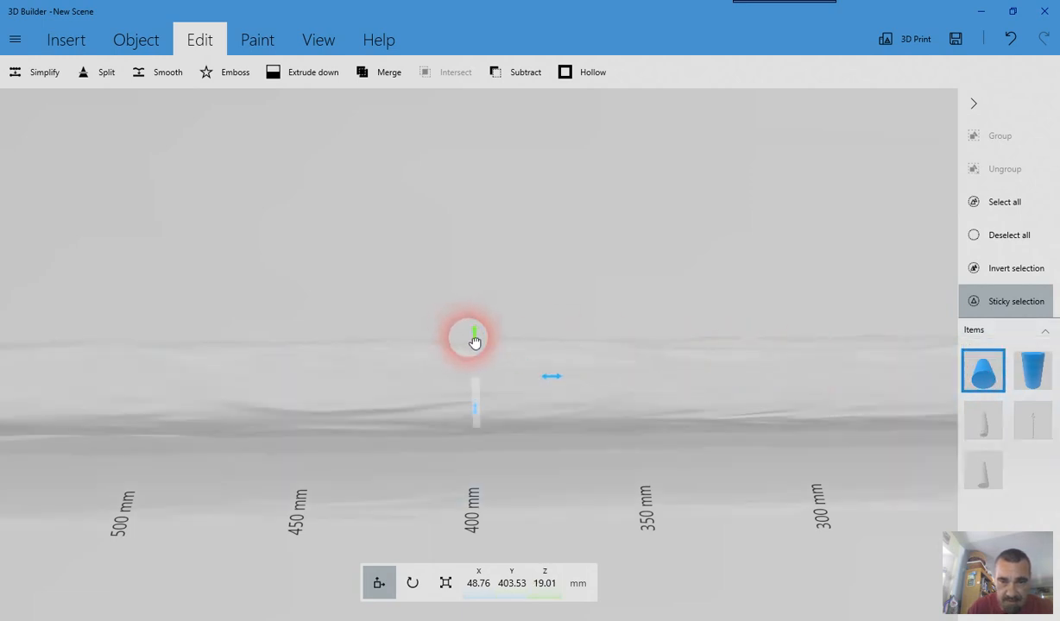
right_click_drag(521, 328, 537, 220)
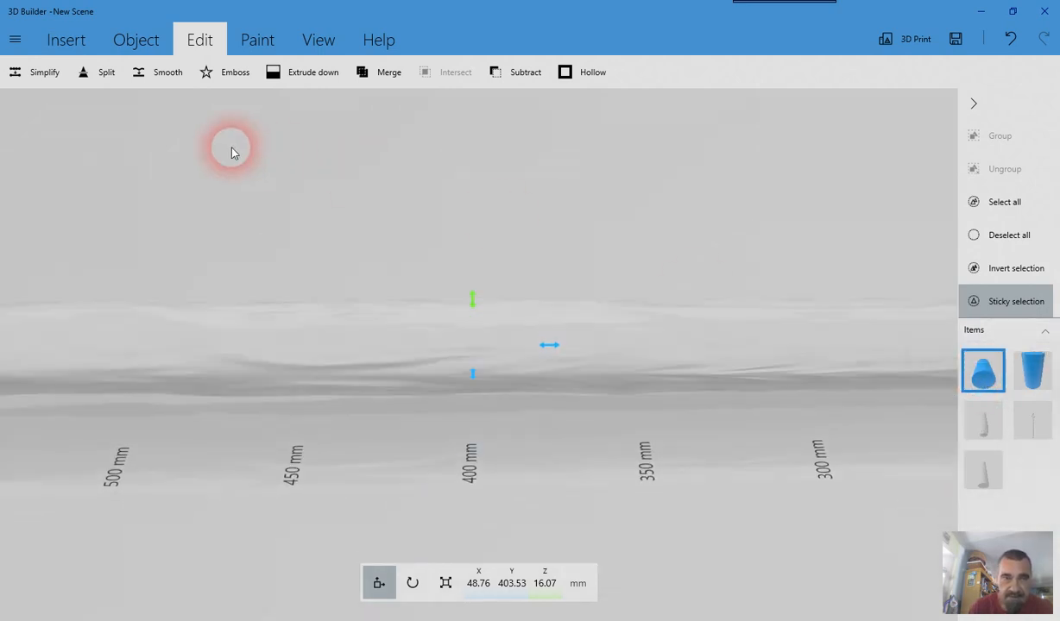
Step: Duplicate the horizontal cylinder and shift the copy along the staff to about Y 367.4 mm
left_click(143, 47)
left_click(40, 71)
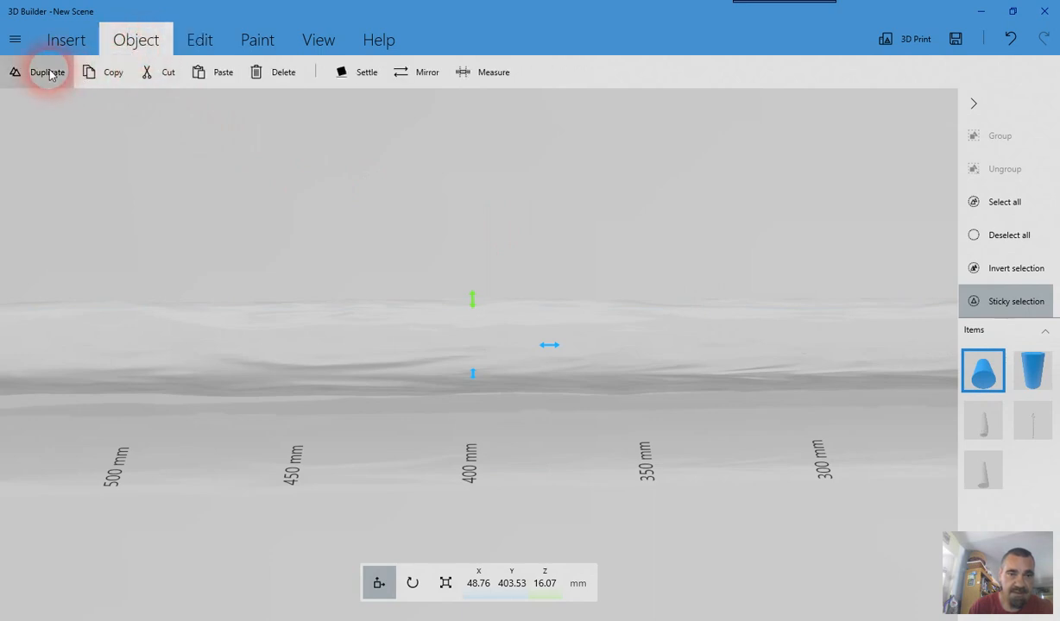
left_click(553, 382)
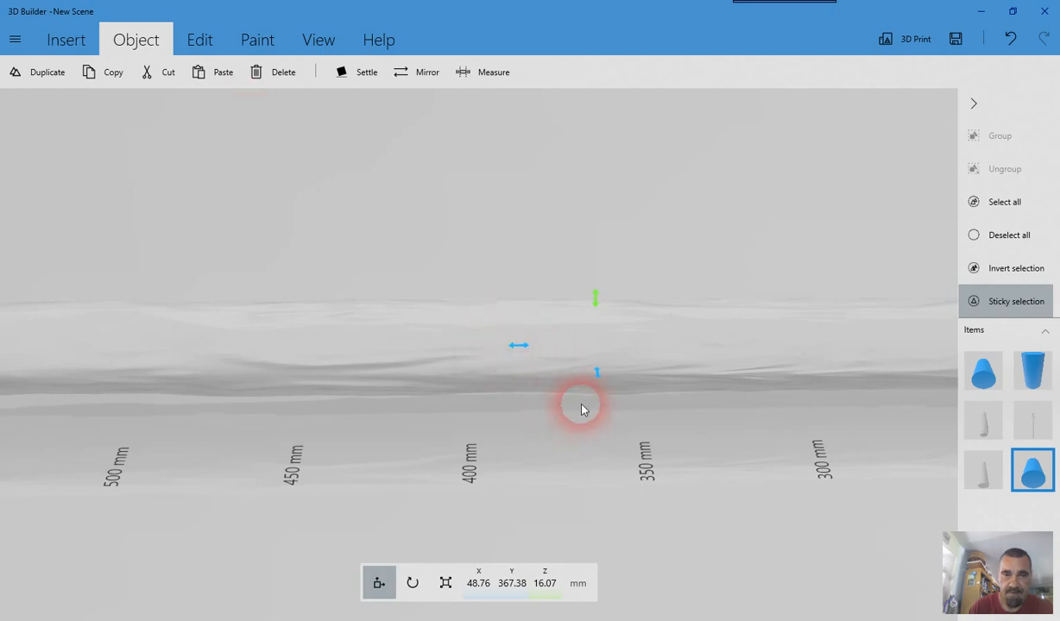
Step: Subtract the original cylinder at the 400 mm cut from the staff sections, leaving nothing selected
left_click(984, 373)
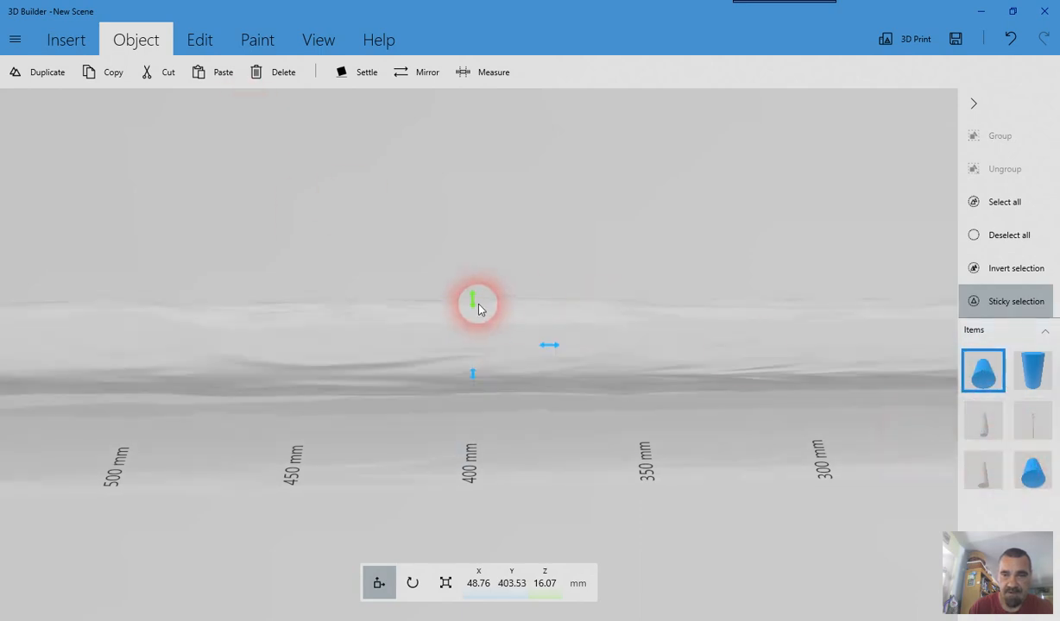
left_click(204, 52)
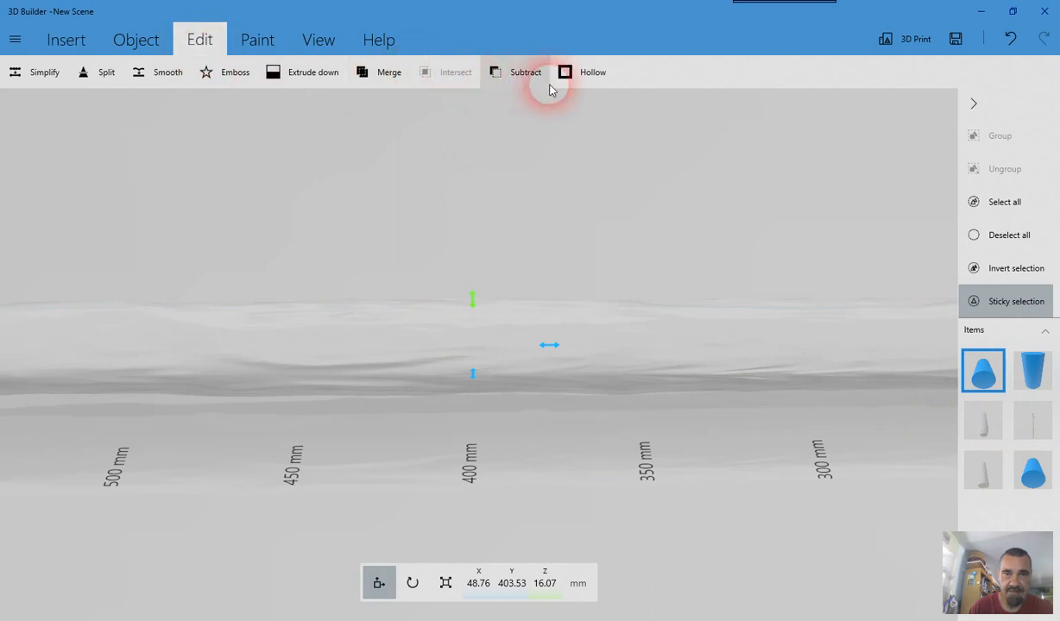
left_click(521, 76)
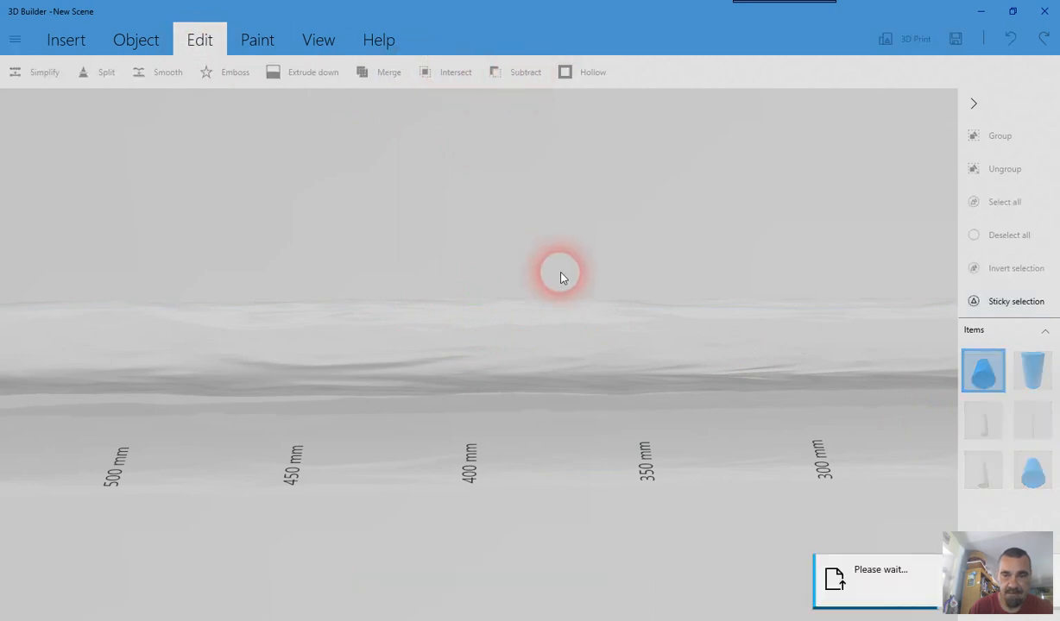
right_click_drag(630, 445, 179, 402)
left_click(182, 343)
left_click(349, 361)
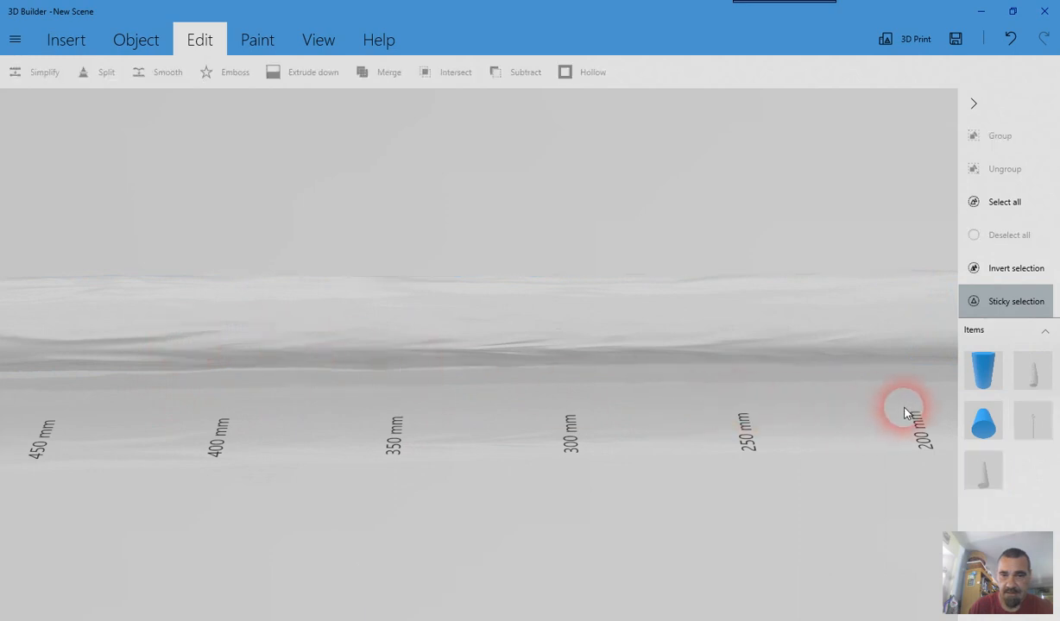
Step: Move the horizontal cylinder copy along the staff across the 200 mm cut, at about Y 203.2 mm
left_click(975, 421)
left_click_drag(439, 330, 894, 393)
right_click_drag(894, 393, 151, 404)
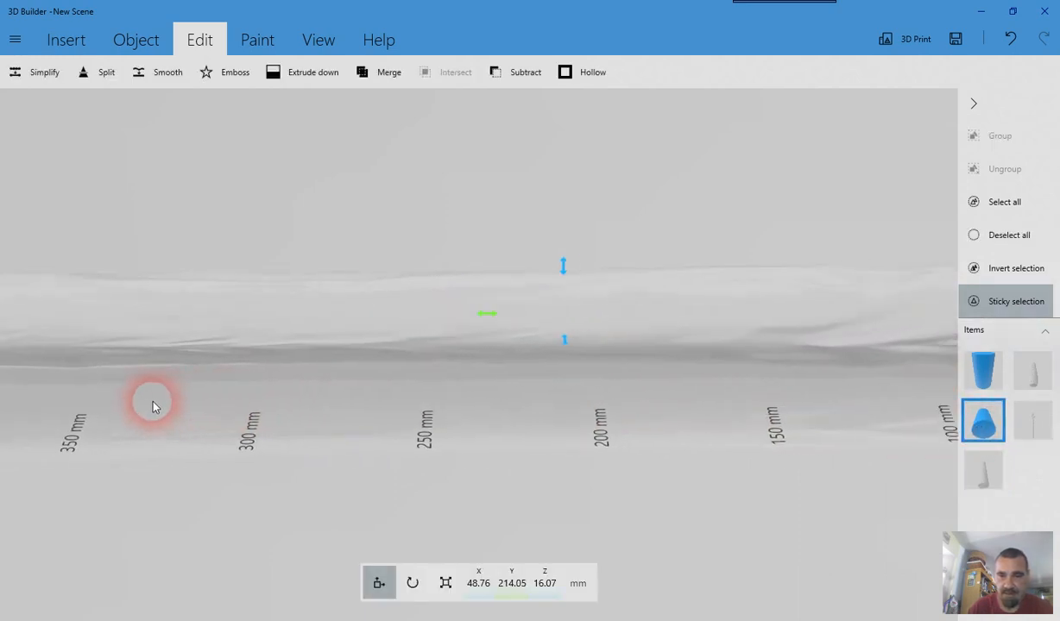
left_click_drag(485, 309, 535, 325)
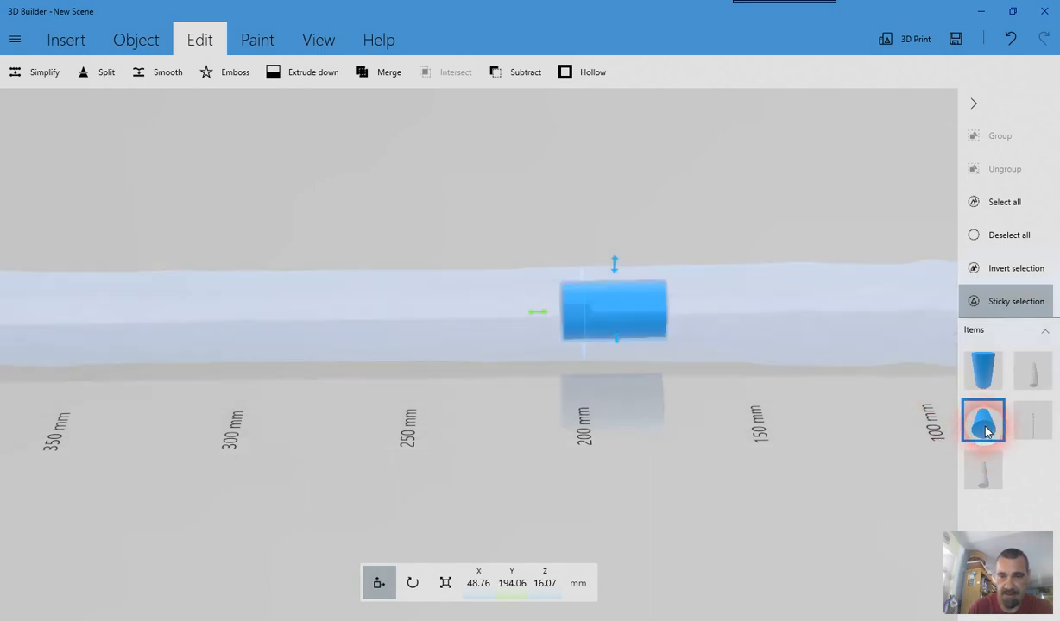
left_click(622, 335)
left_click_drag(546, 315, 532, 317)
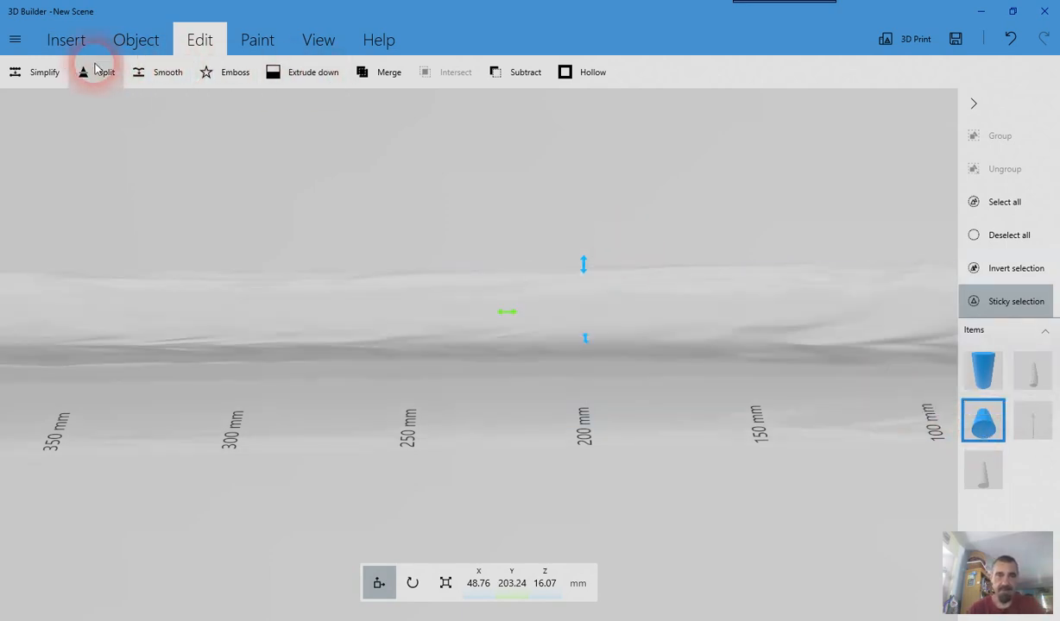
Step: Duplicate the horizontal cylinder at the 200 mm cut and shift the copy along the staff to about Y 328.8 mm
left_click(136, 43)
left_click(617, 328)
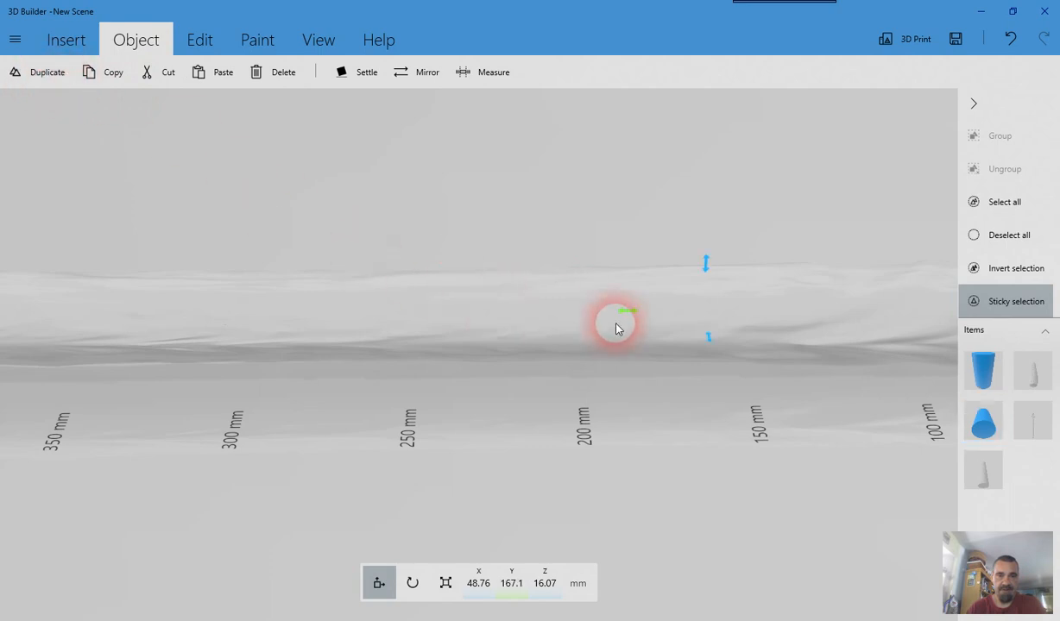
left_click_drag(647, 315, 83, 251)
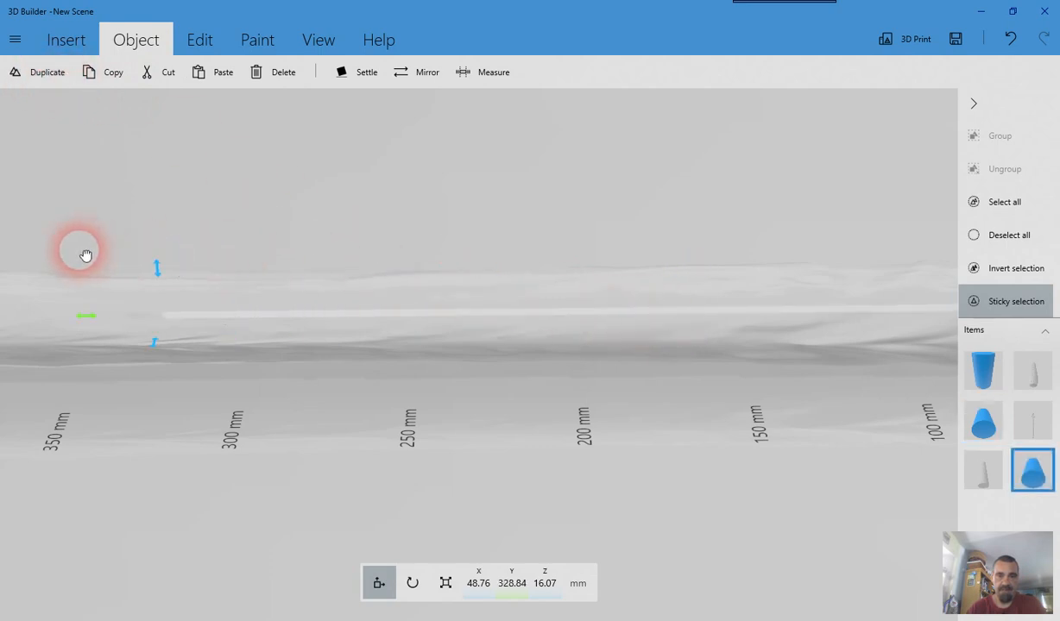
left_click(1022, 466)
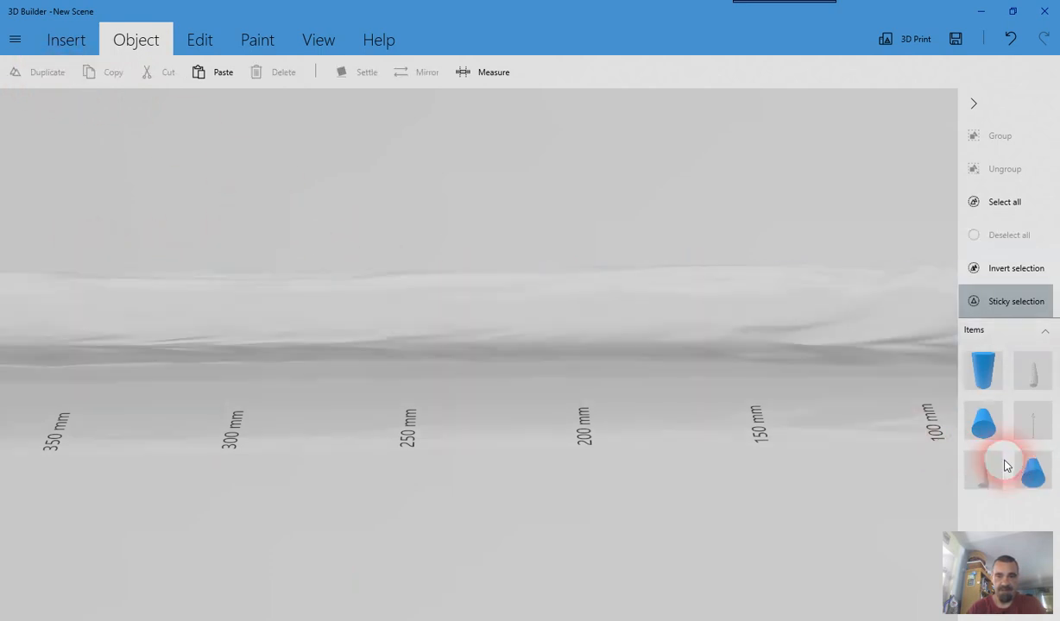
Step: Subtract the cylinder at the 200 mm cut from the adjoining staff sections, leaving nothing selected
left_click(986, 423)
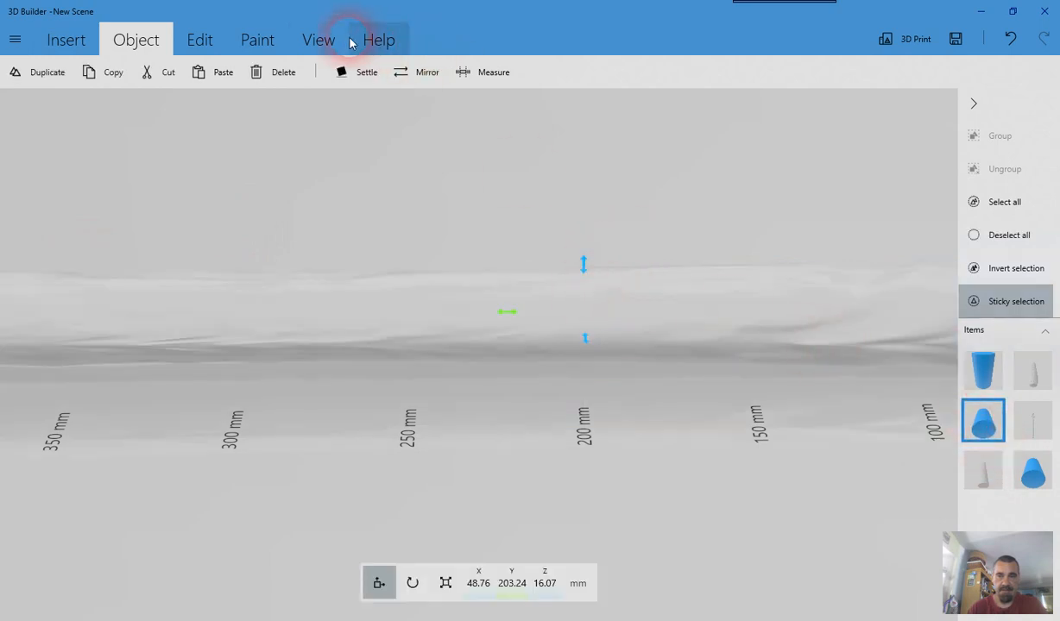
left_click(204, 40)
left_click(494, 73)
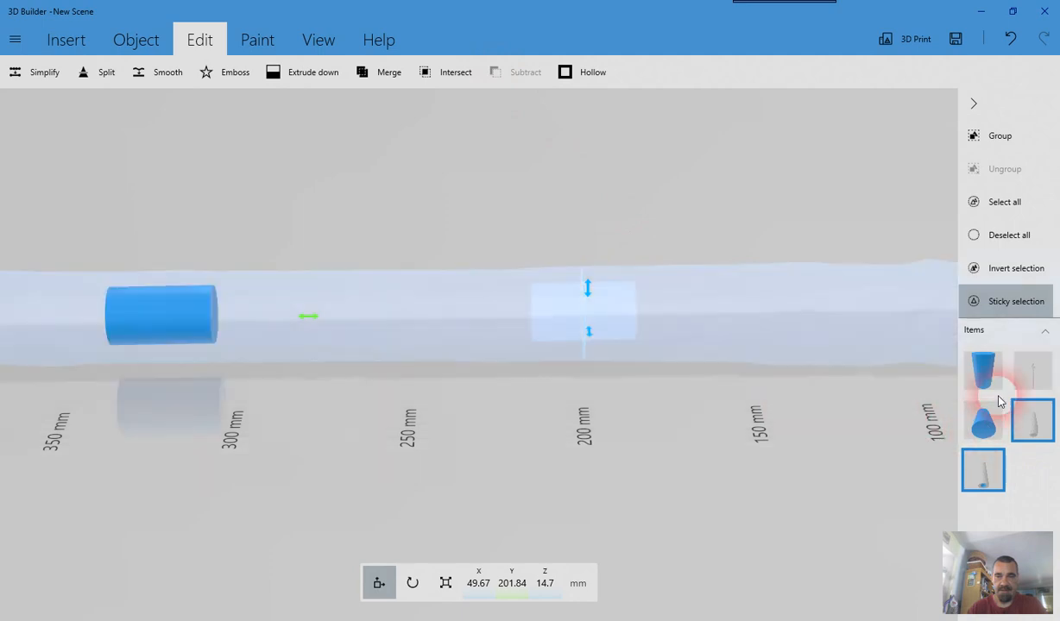
scroll(595, 336, "down", 3)
scroll(602, 342, "down", 3)
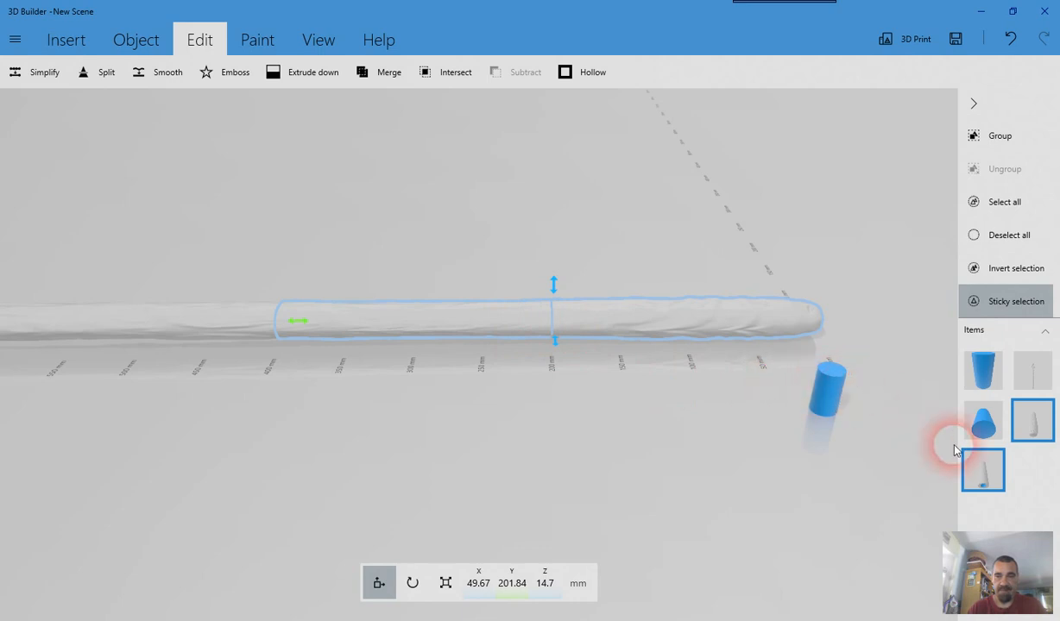
left_click(993, 467)
left_click(1028, 436)
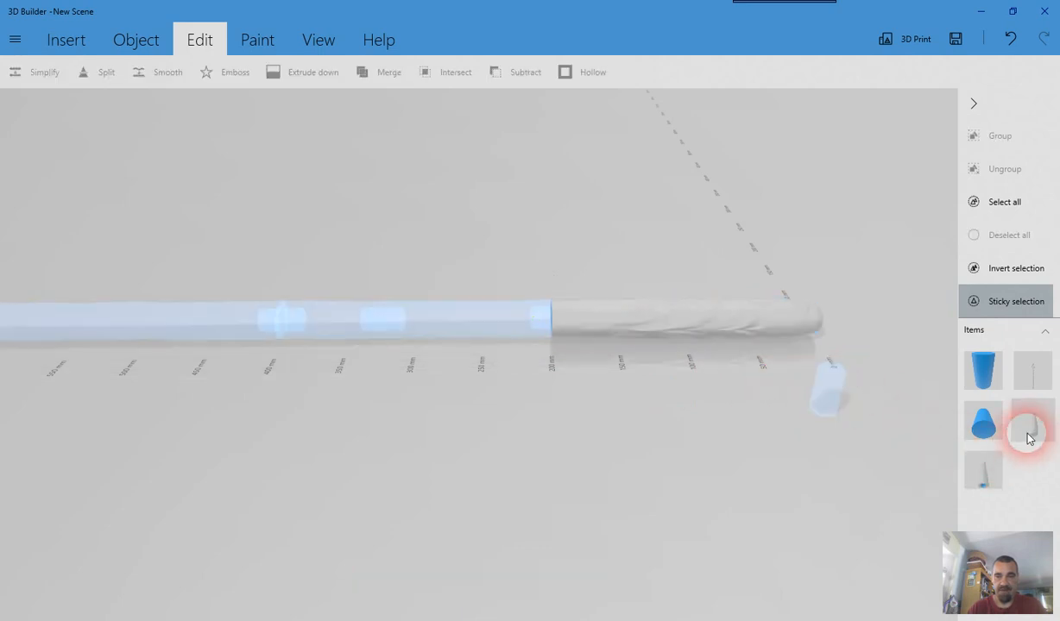
Step: Move the staff's end section sideways to about X 108.9 mm and inspect the opened 200 mm joint
left_click(837, 398)
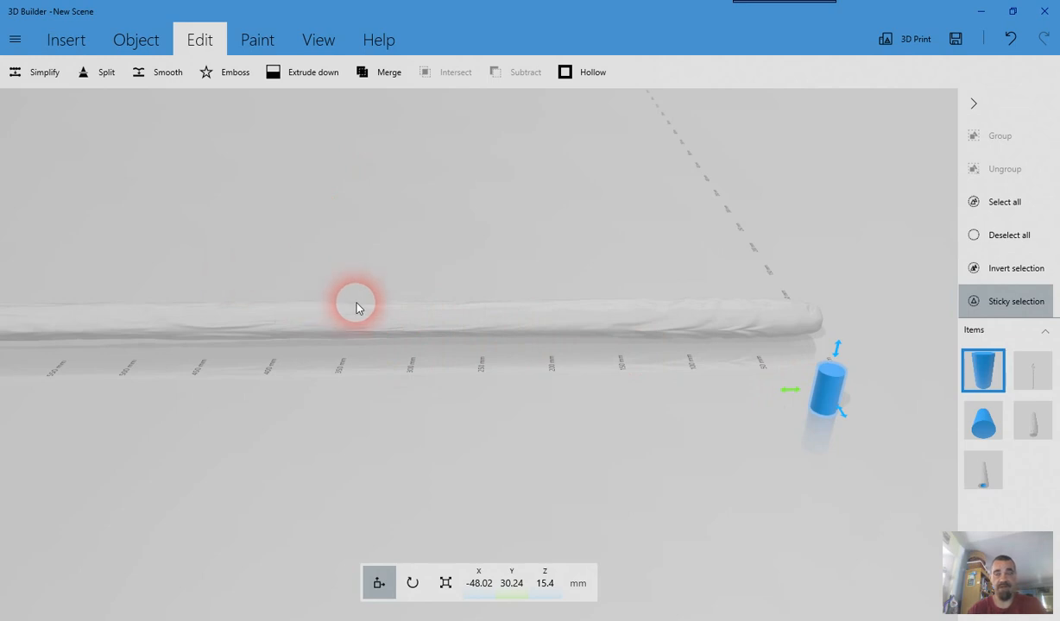
left_click(827, 393)
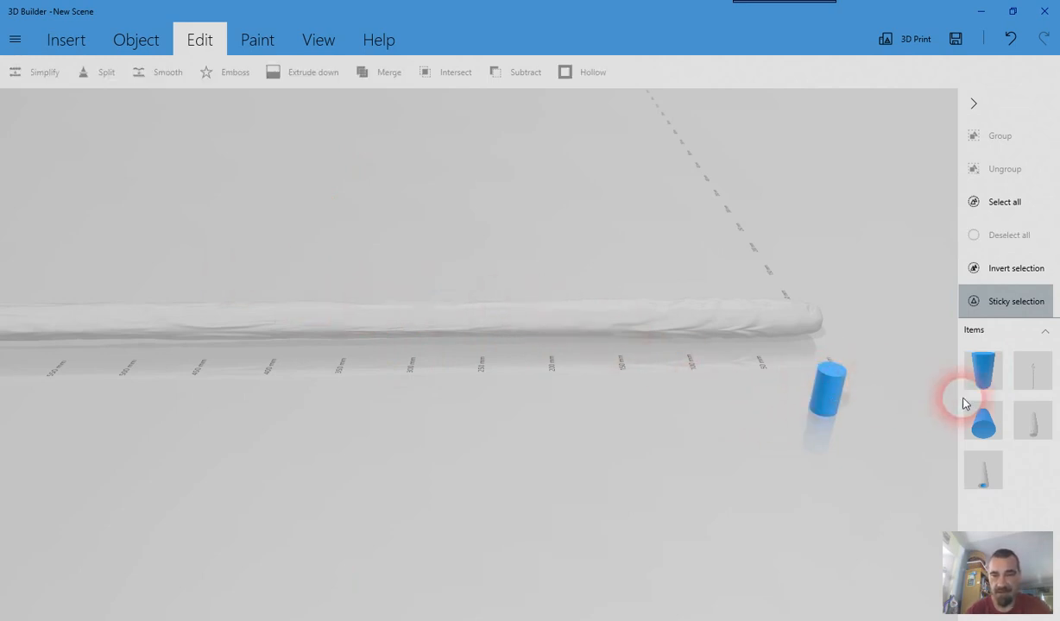
left_click(1020, 423)
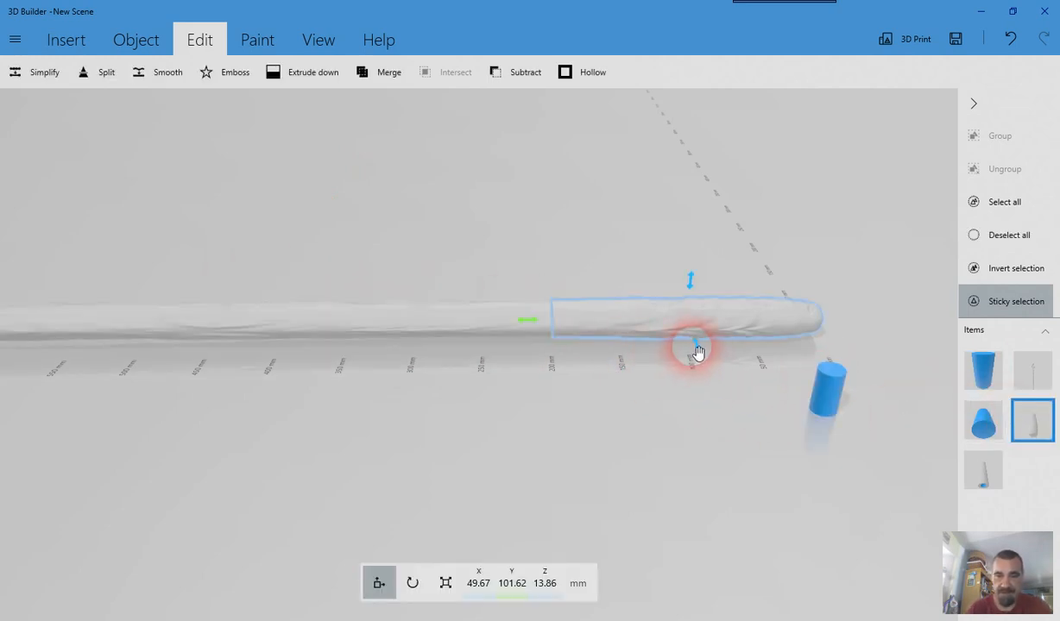
left_click_drag(699, 346, 674, 307)
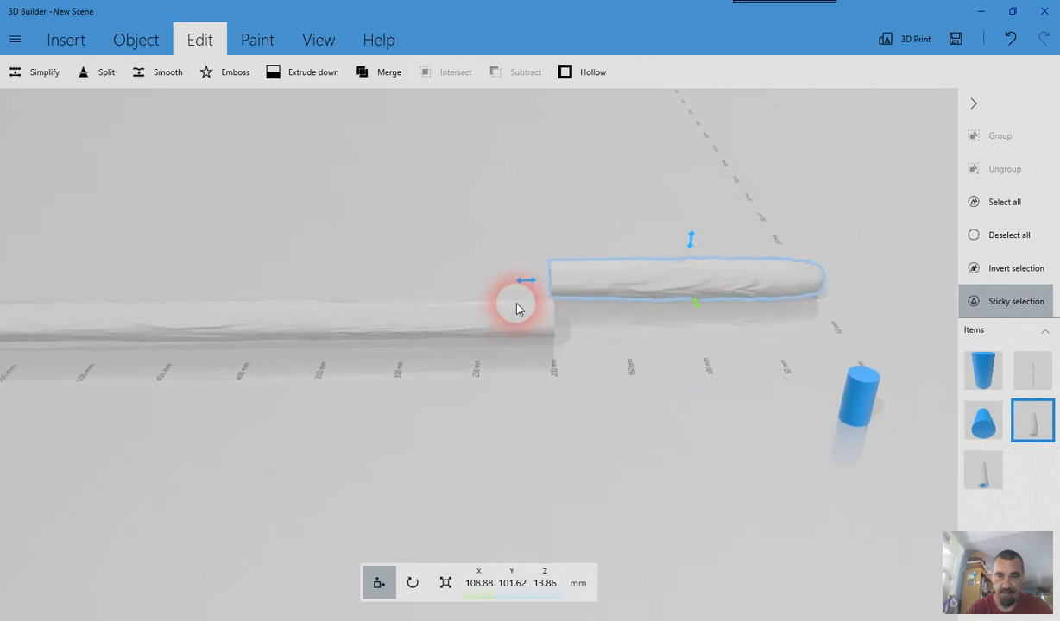
scroll(505, 298, "up", 3)
left_click_drag(440, 266, 494, 277)
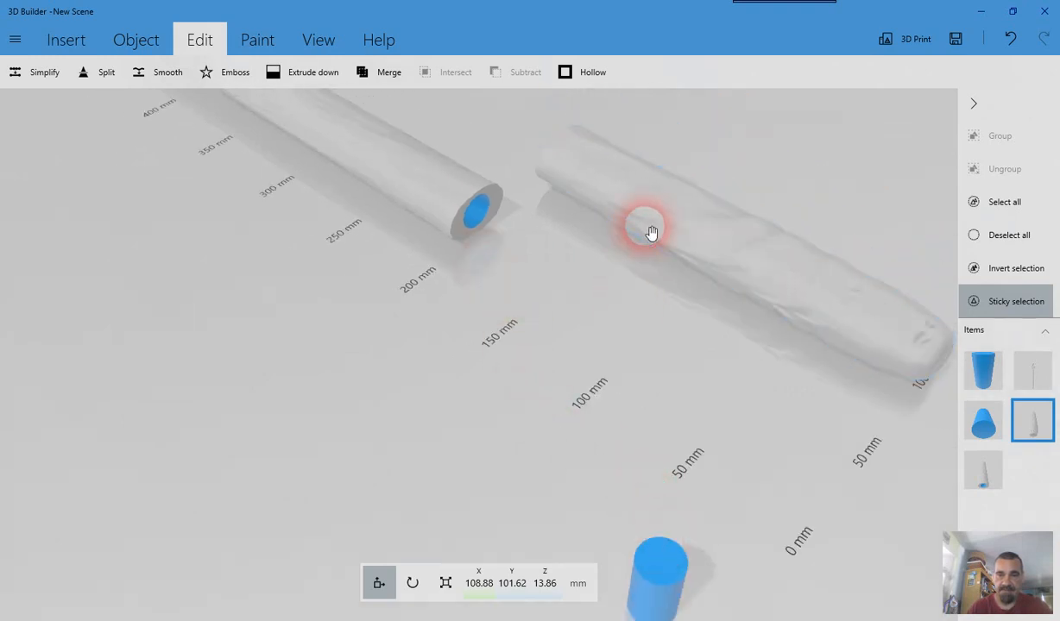
Step: Select the upright spare cylinder and examine the whole staff from the displaced end section to the head
left_click(663, 493)
left_click(664, 581)
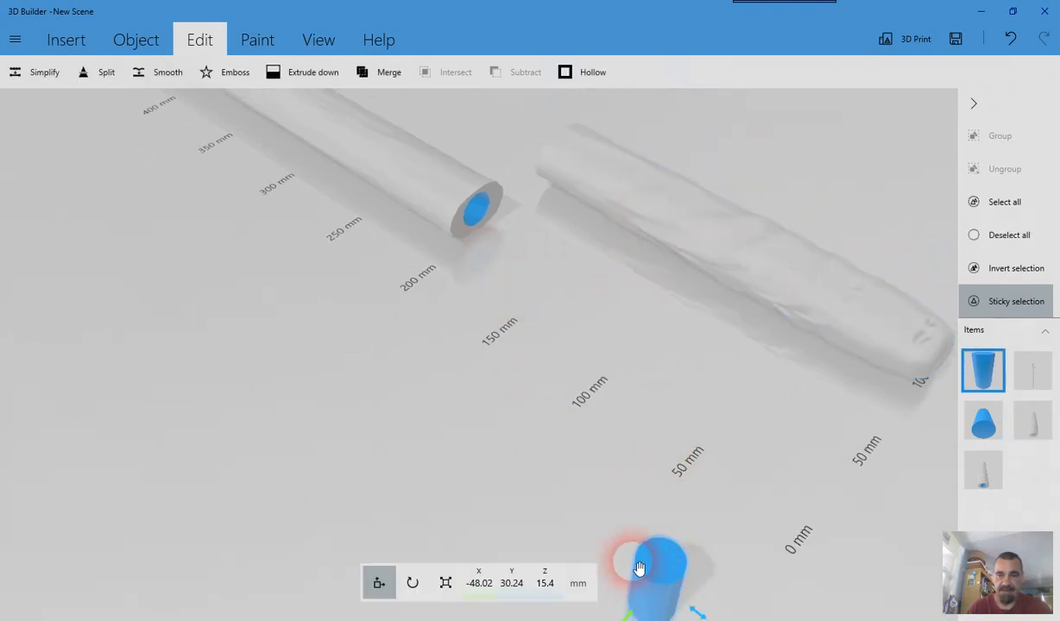
scroll(471, 329, "down", 5)
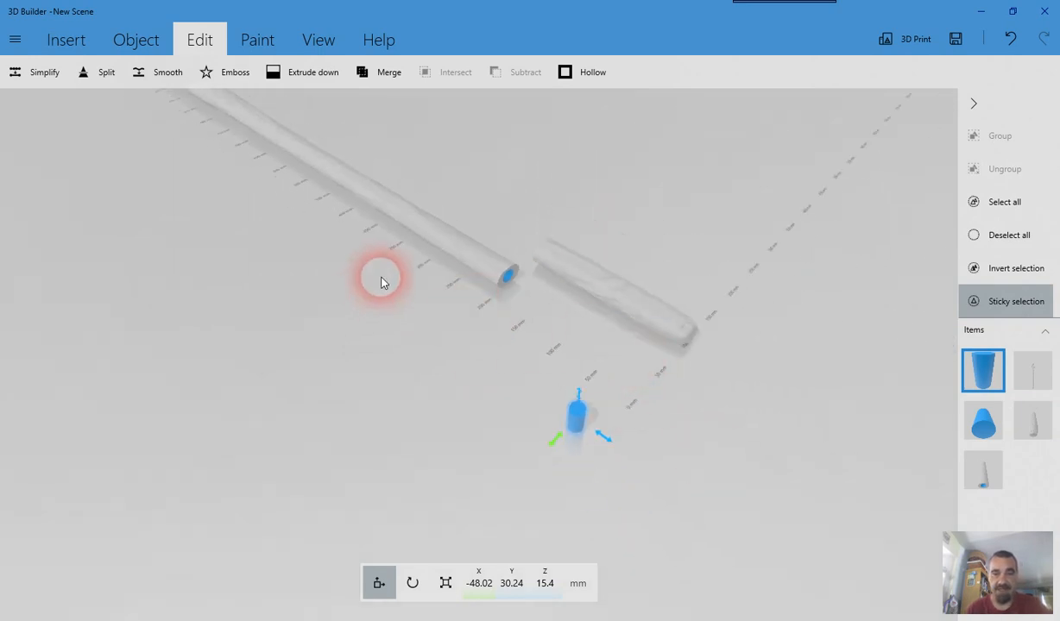
scroll(398, 287, "down", 2)
left_click_drag(398, 293, 521, 314)
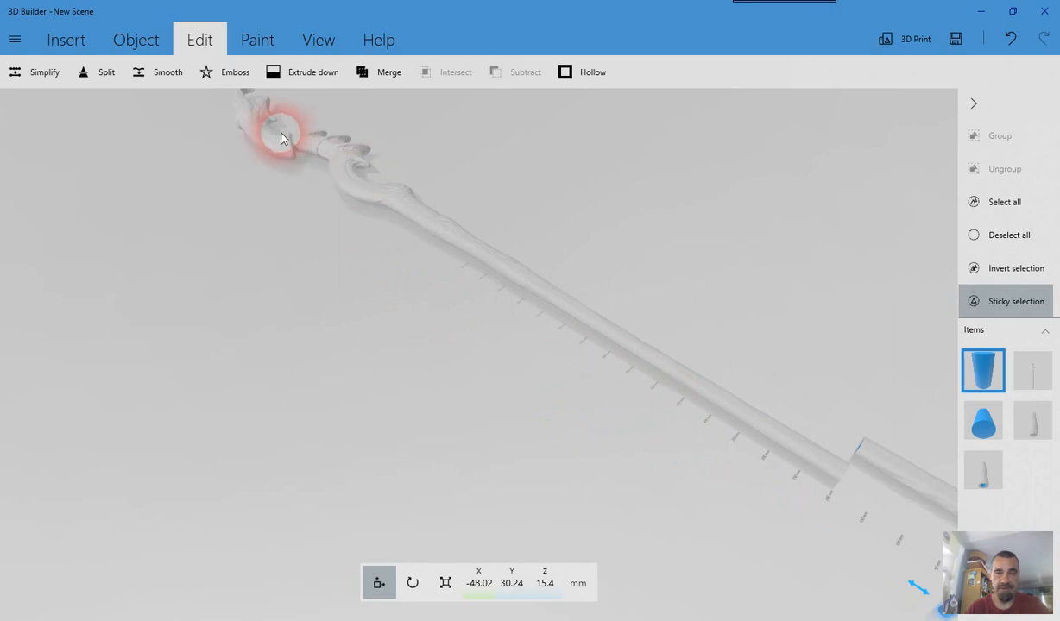
left_click_drag(467, 387, 529, 405)
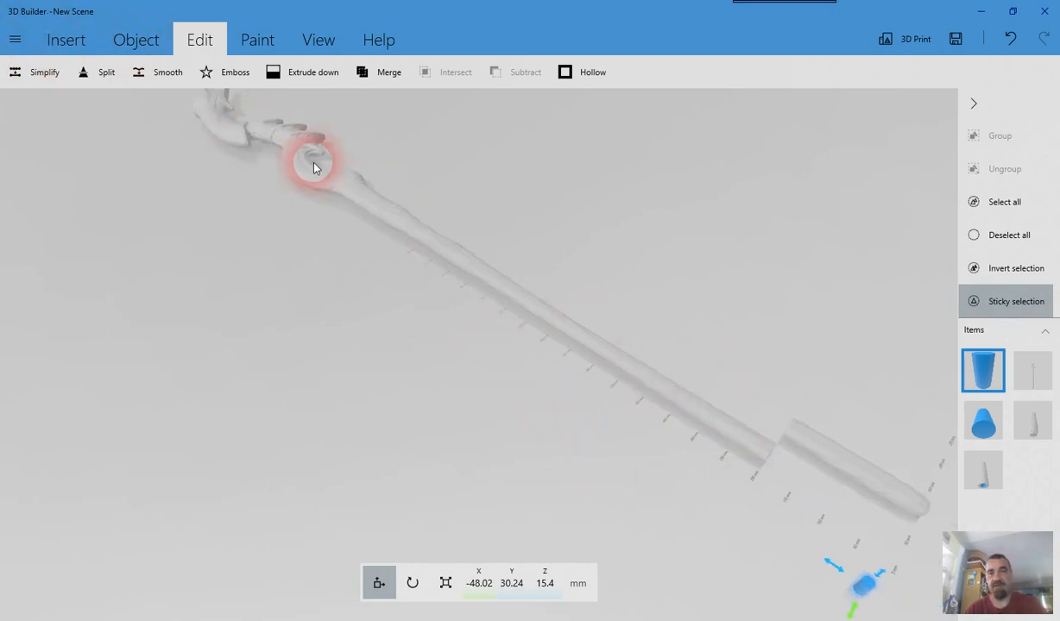
Step: Try deleting everything except the displaced end section, undoing the deletion and clearing the selection
left_click(764, 437)
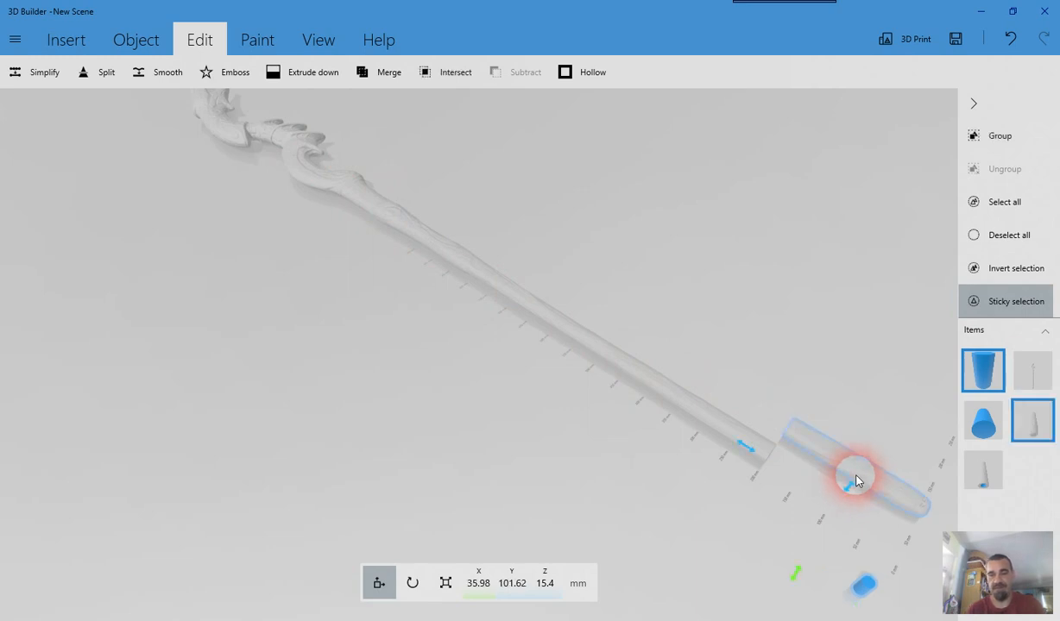
left_click(990, 391)
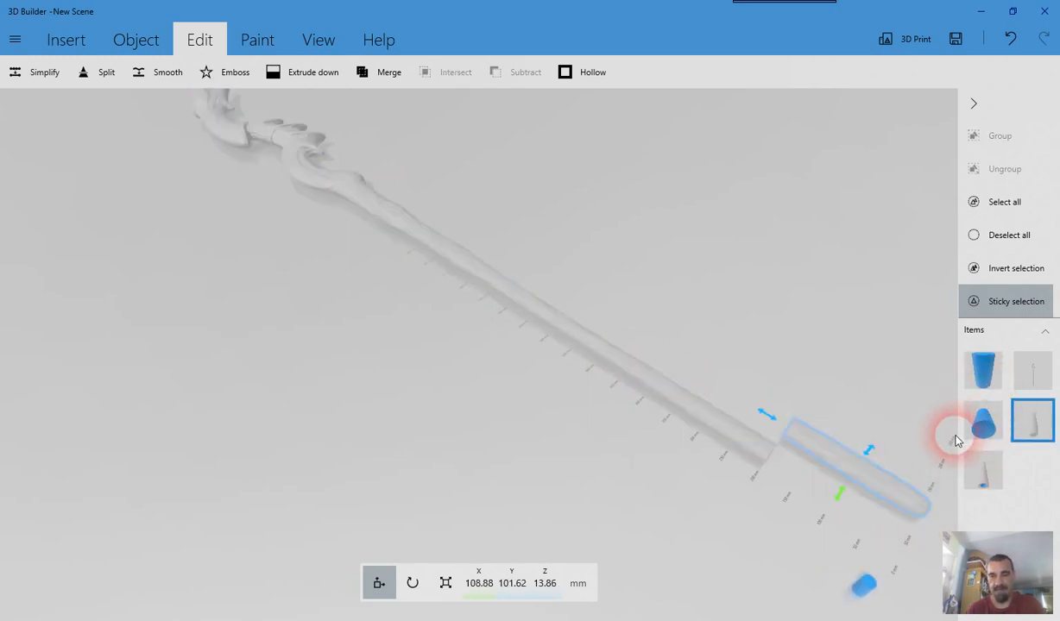
left_click(1015, 273)
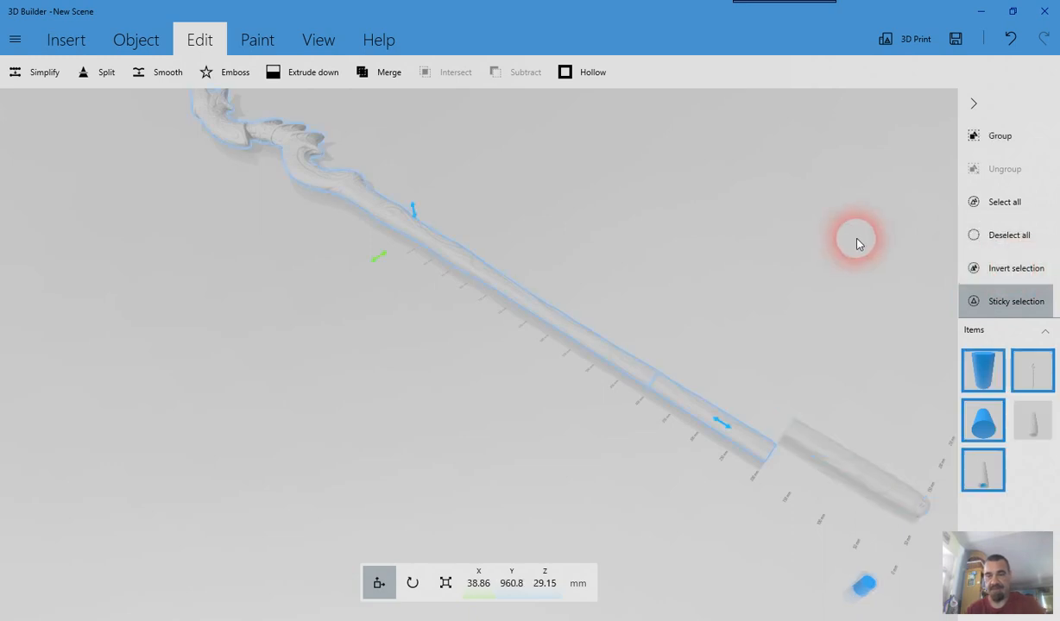
key("Delete")
left_click(14, 39)
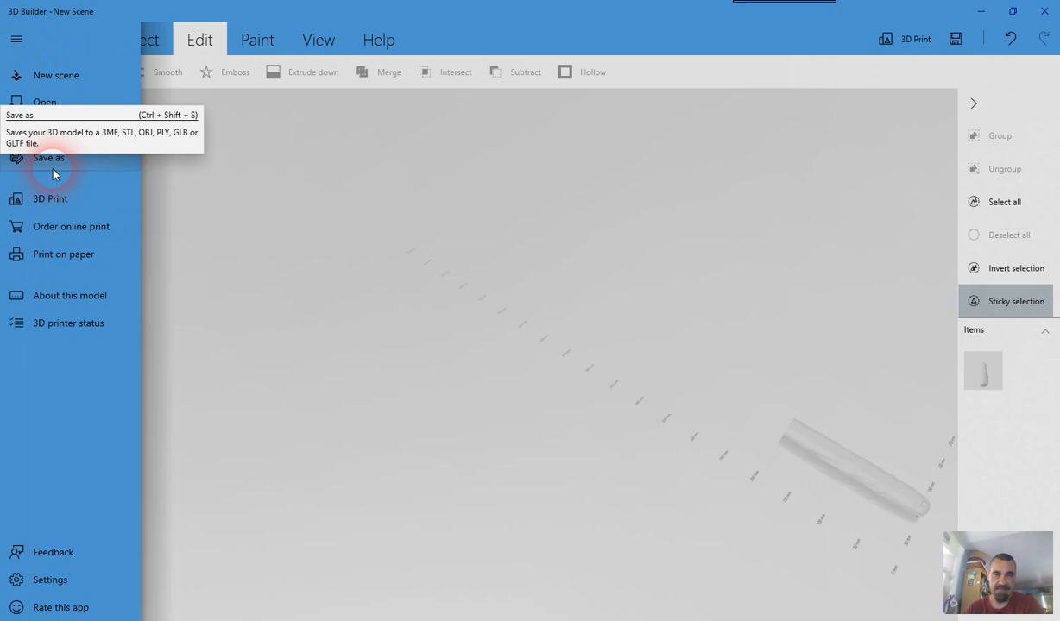
left_click(783, 214)
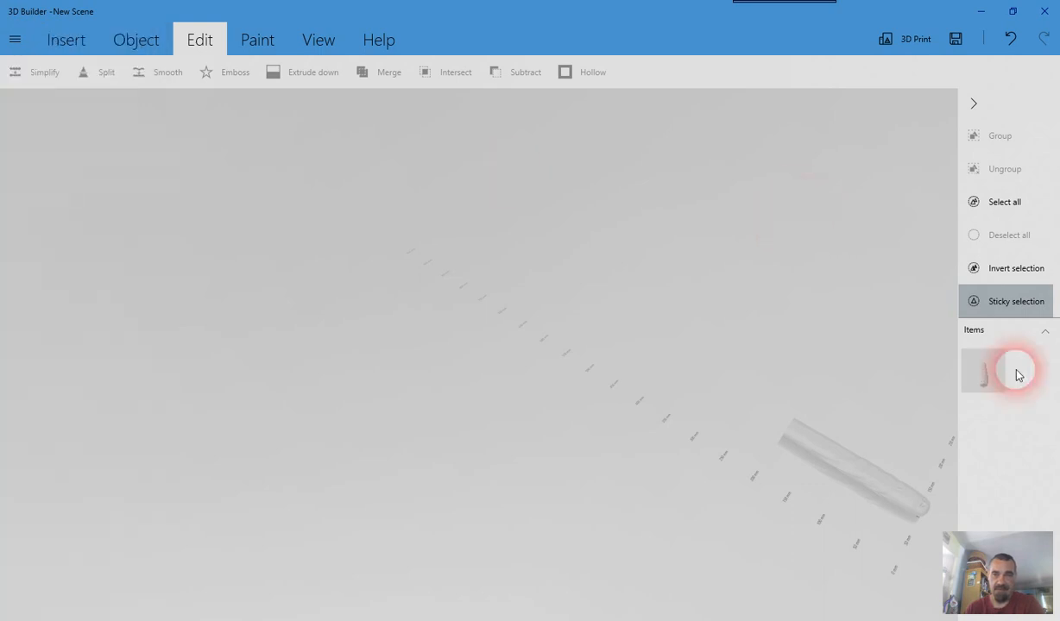
left_click(1009, 41)
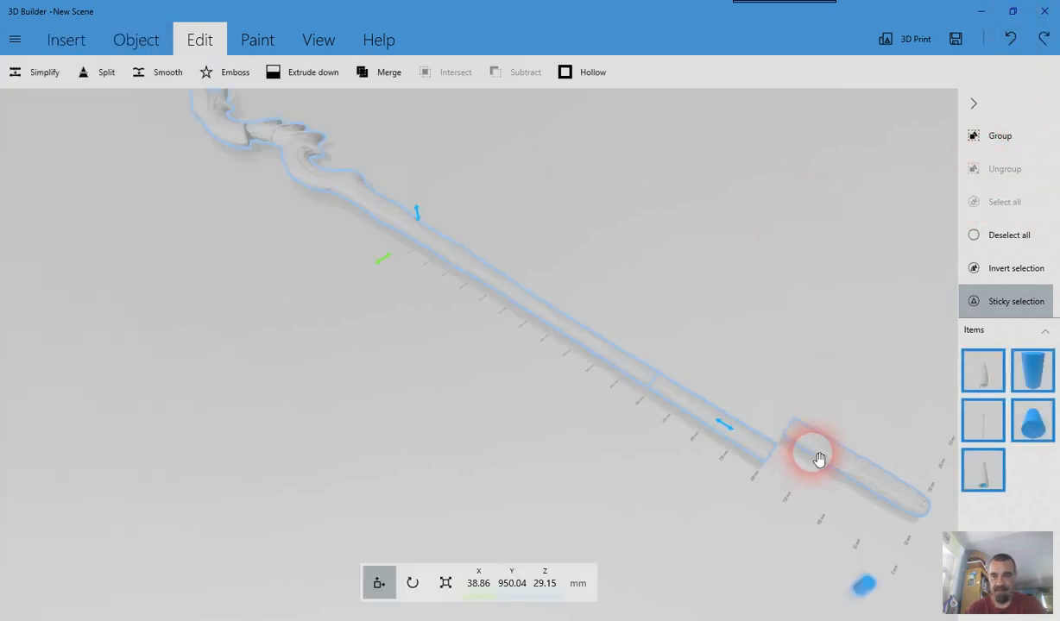
left_click(979, 235)
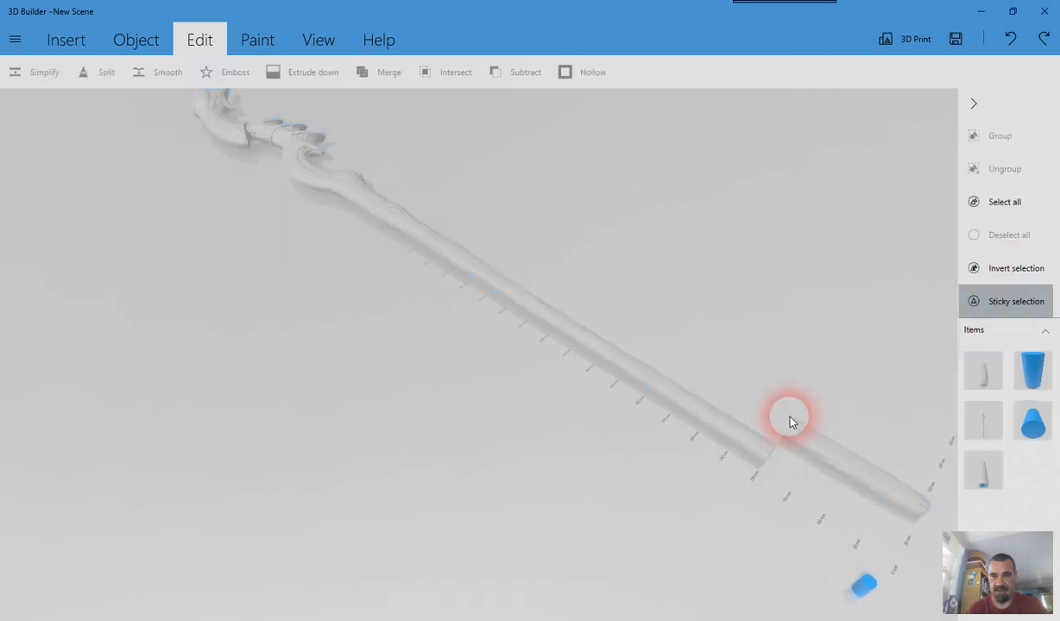
Step: Select everything except the staff's middle section and undo the end section's sideways move
left_click(738, 440)
left_click(1002, 268)
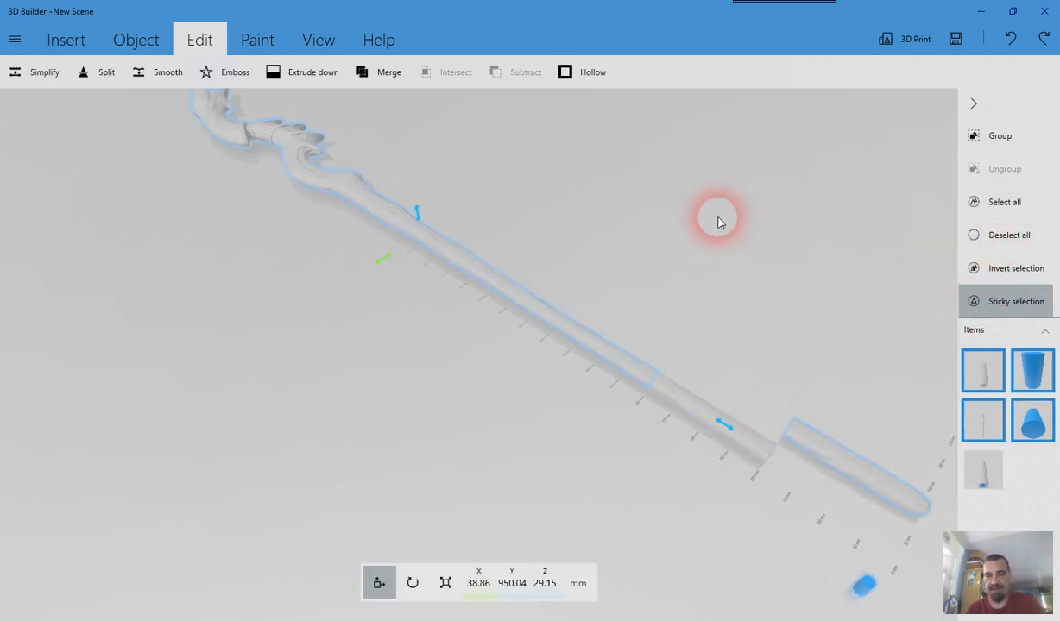
left_click(1012, 40)
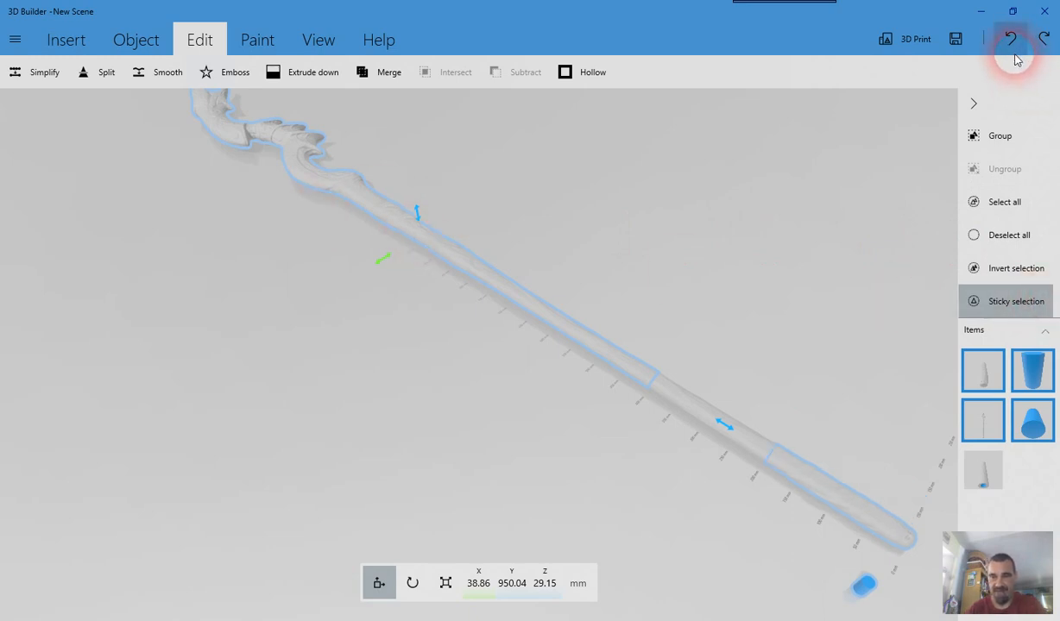
left_click(15, 39)
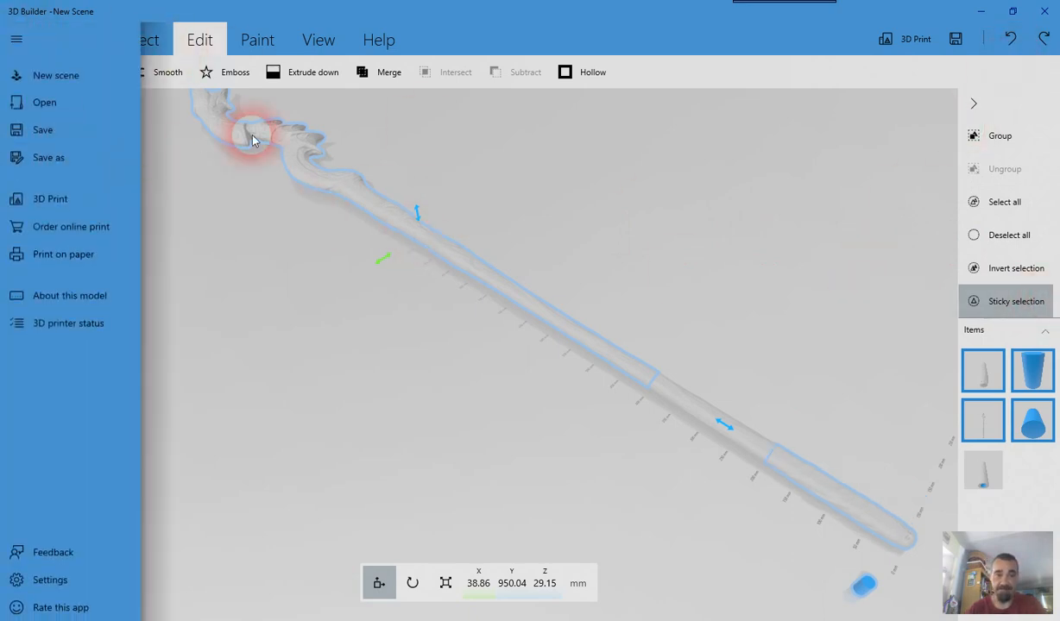
left_click(692, 155)
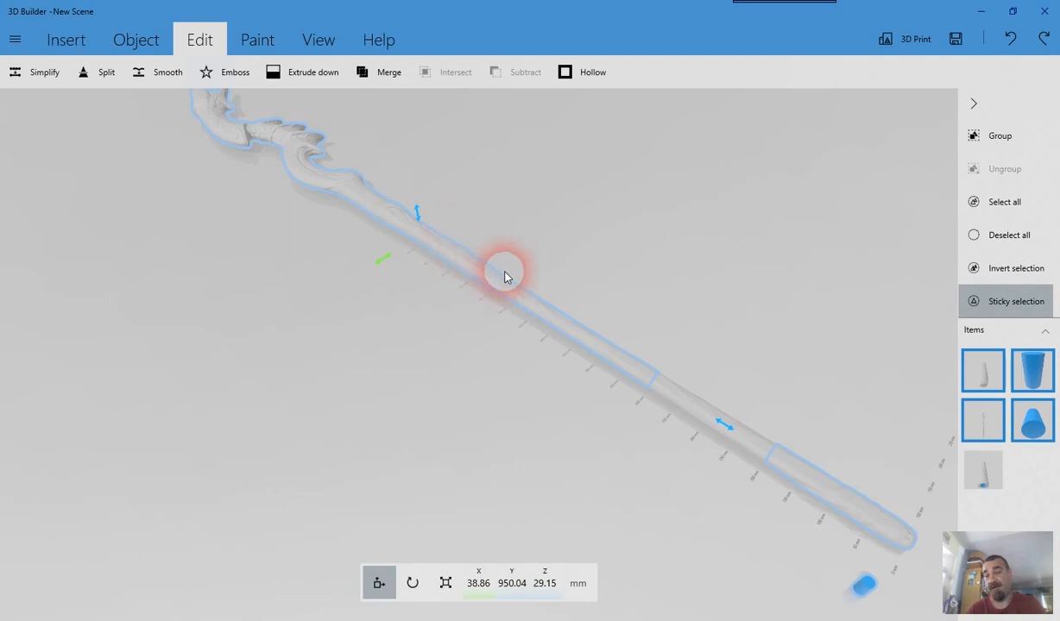